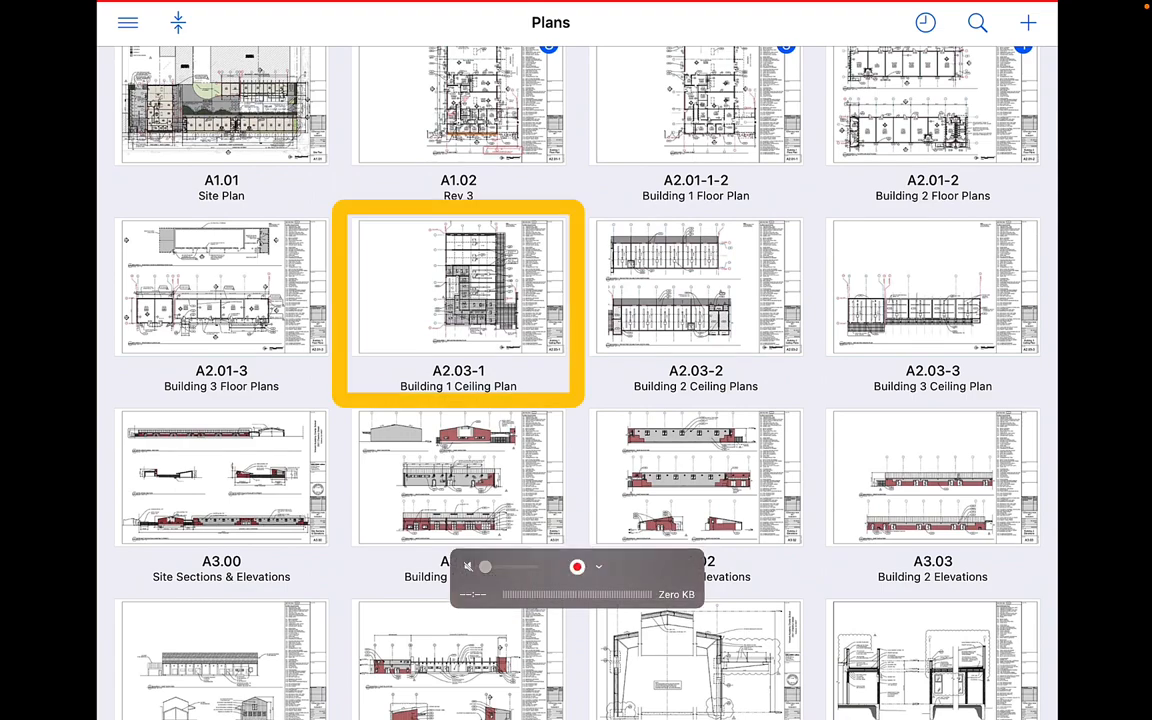
Step: Open the A2.03-1 Building 1 Ceiling Plan sheet from the Plans grid
{"action": "left_click", "coordinate": [458, 300]}
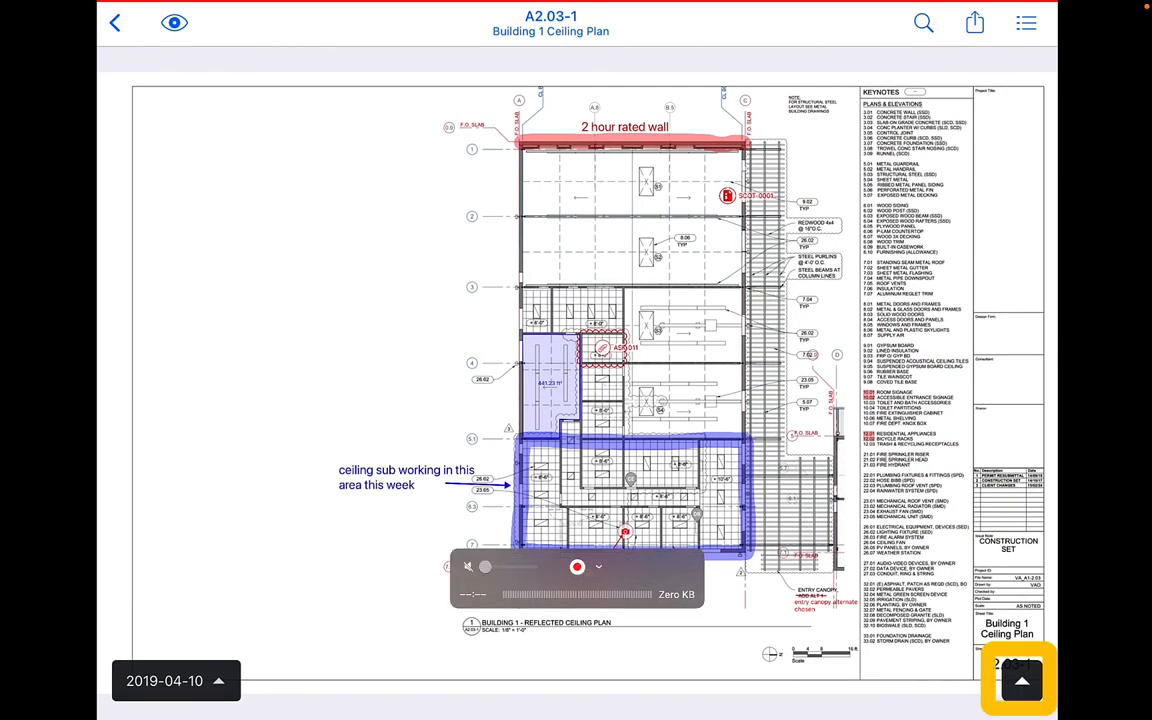
Step: Expand the markup toolbar and choose the pin tool to drop a new task on the ceiling plan
{"action": "left_click", "coordinate": [1022, 681]}
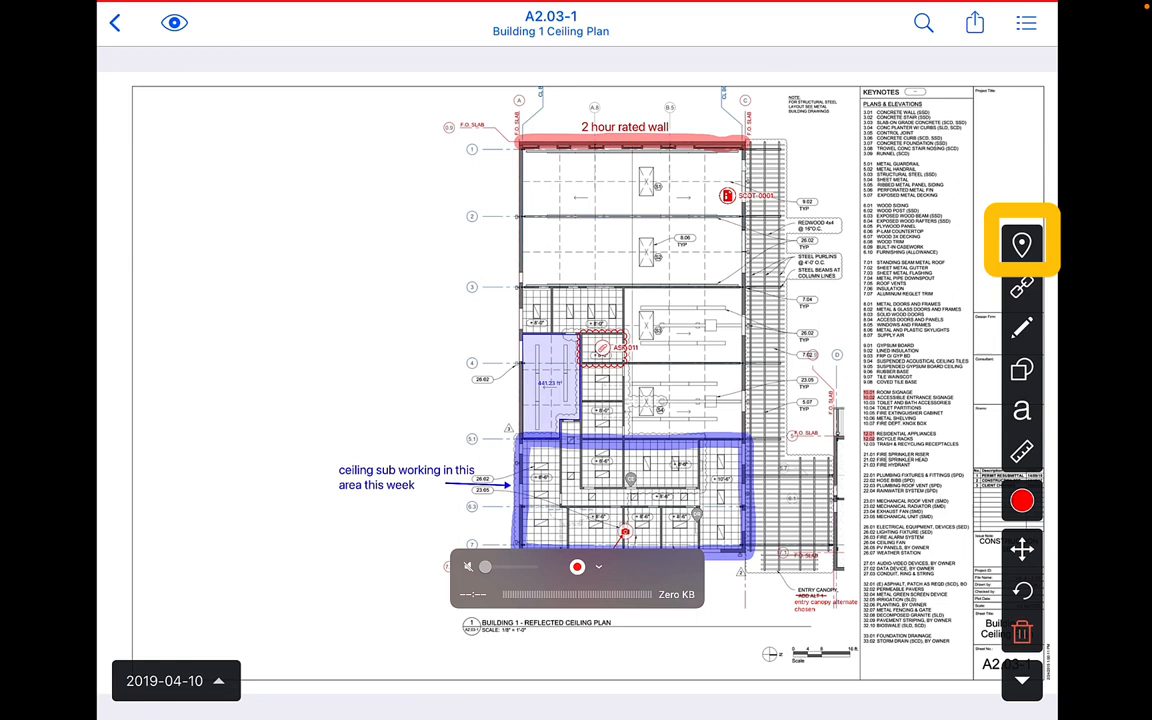
{"action": "left_click", "coordinate": [1022, 245]}
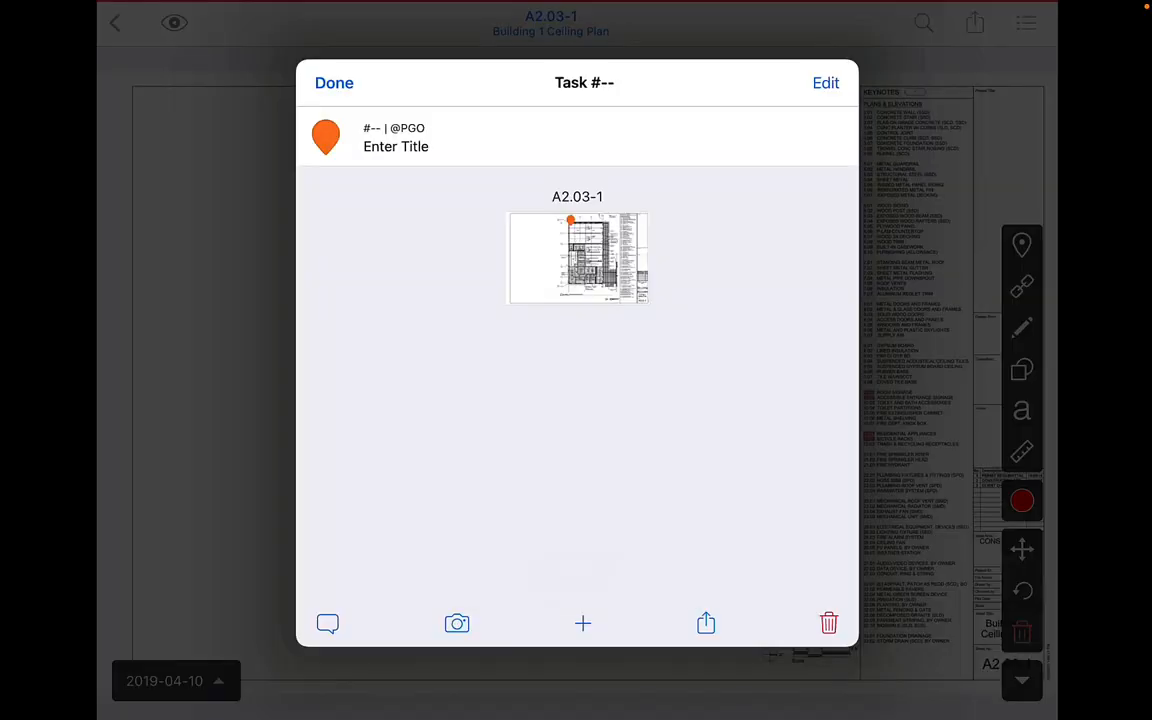
{"action": "left_click", "coordinate": [396, 146]}
{"action": "type", "text": "Comple"}
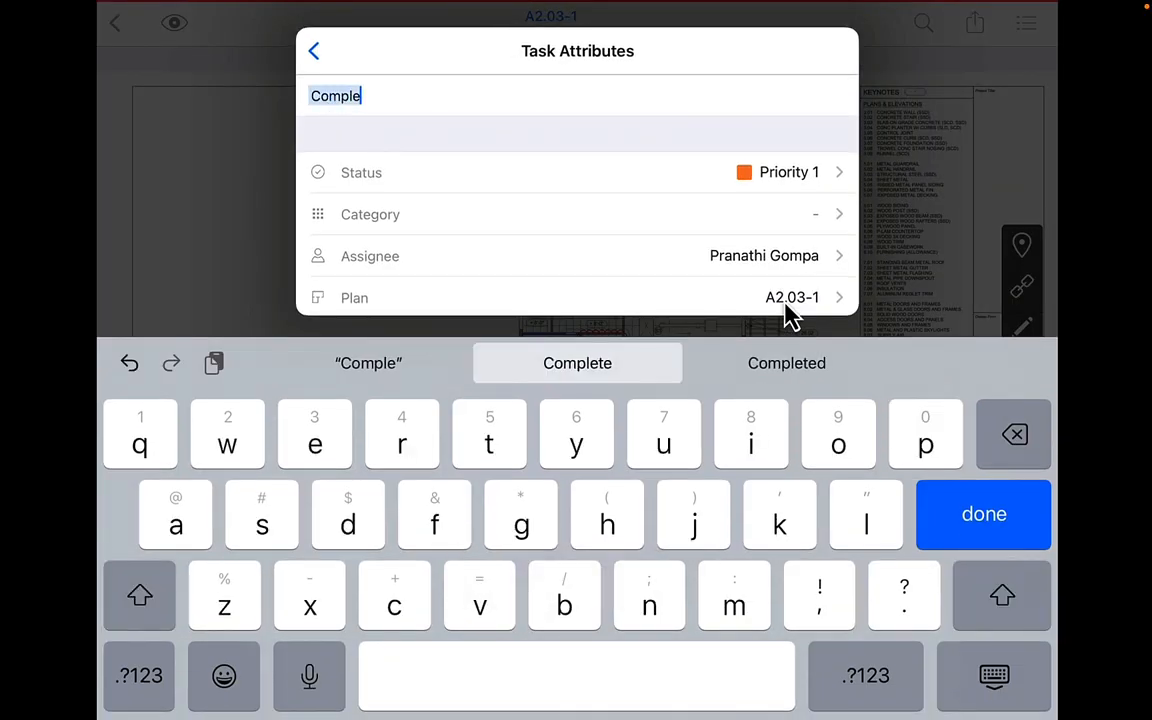
{"action": "type", "text": "te install of dry wall"}
{"action": "key", "text": "Return"}
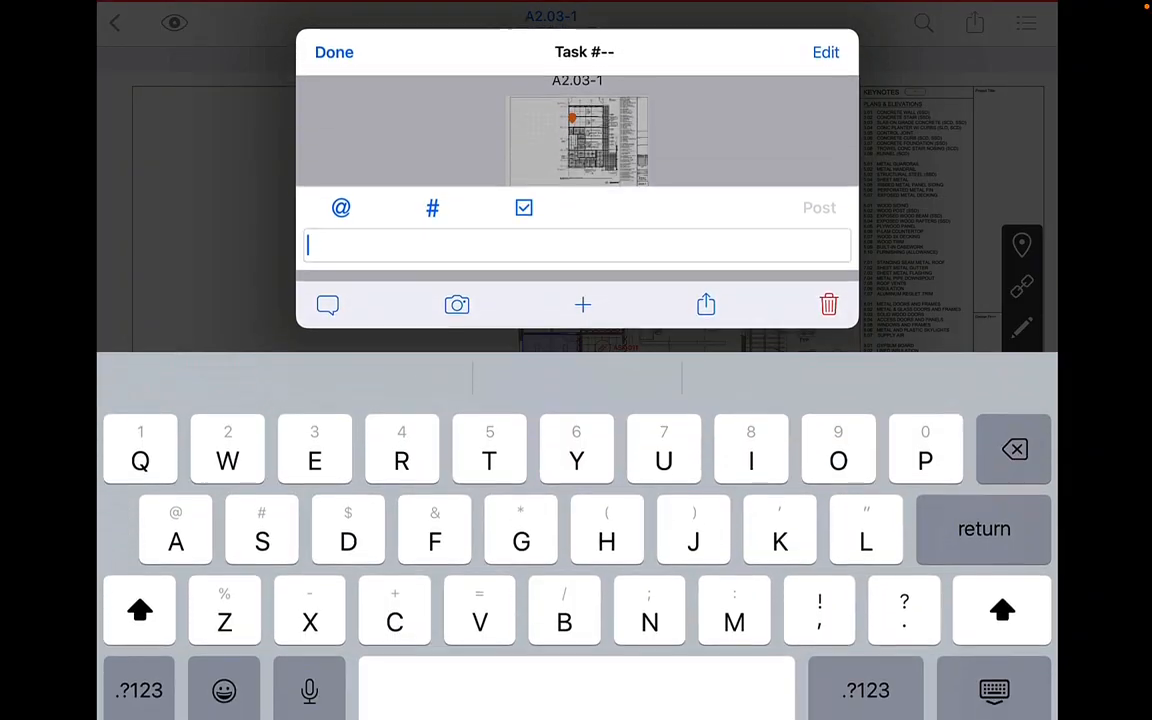
{"action": "type", "text": "D"}
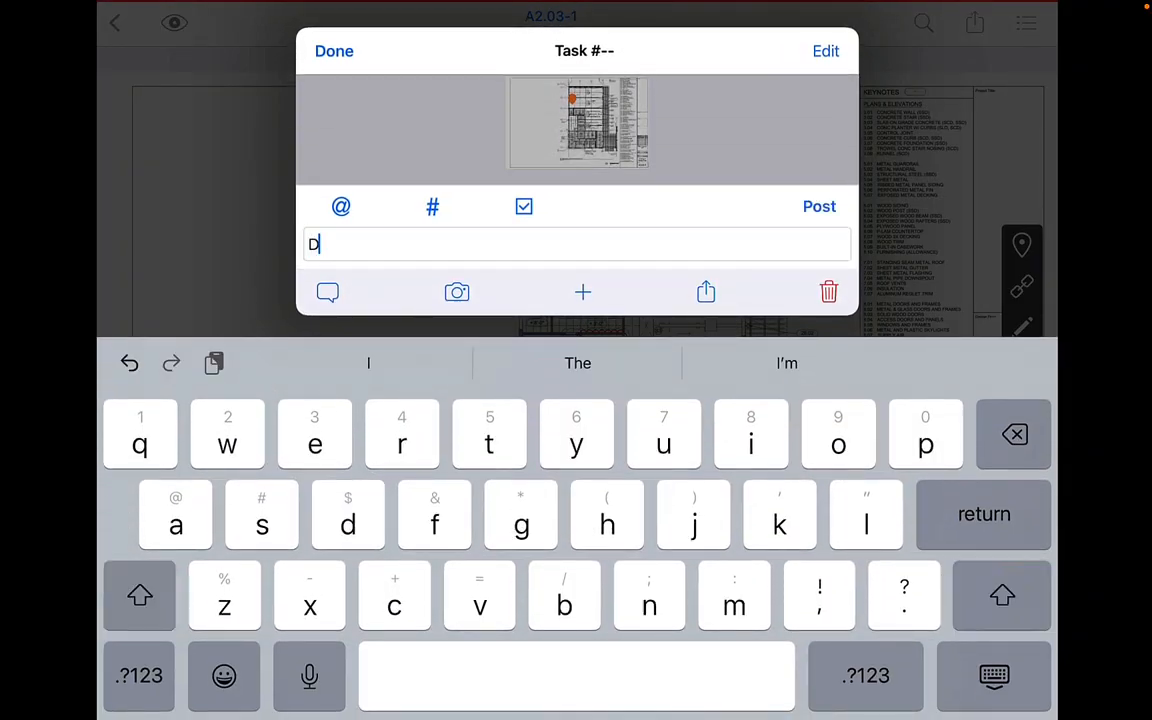
{"action": "type", "text": "rywa"}
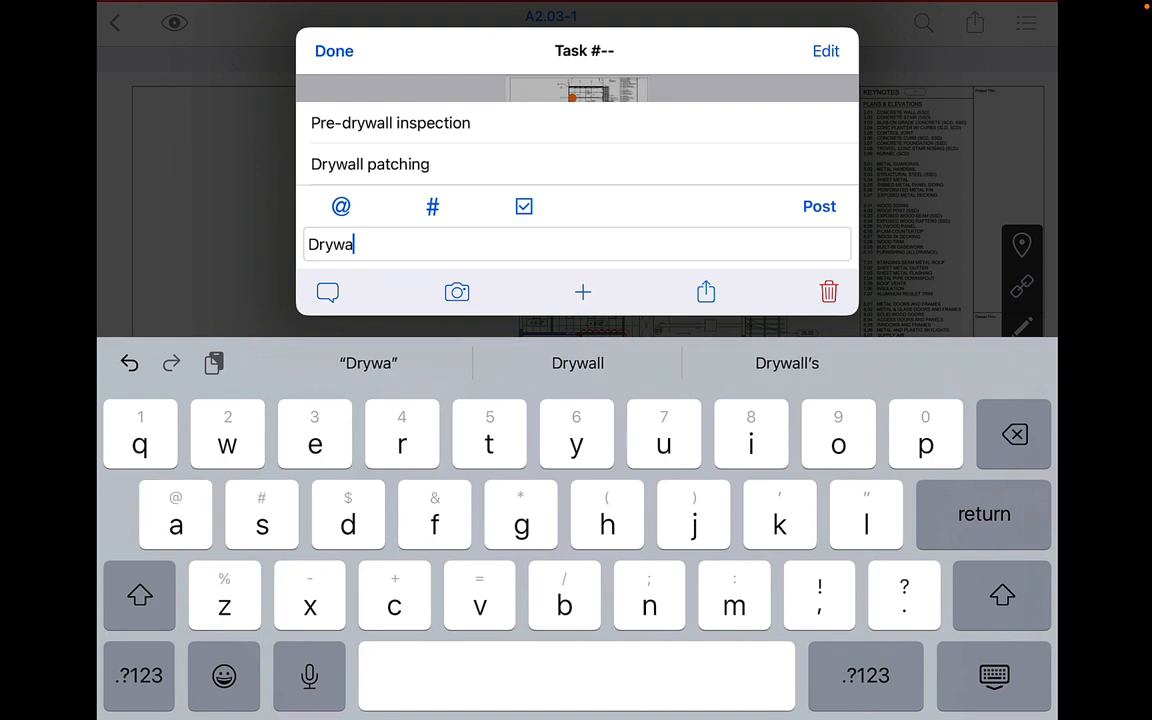
{"action": "type", "text": "ll i"}
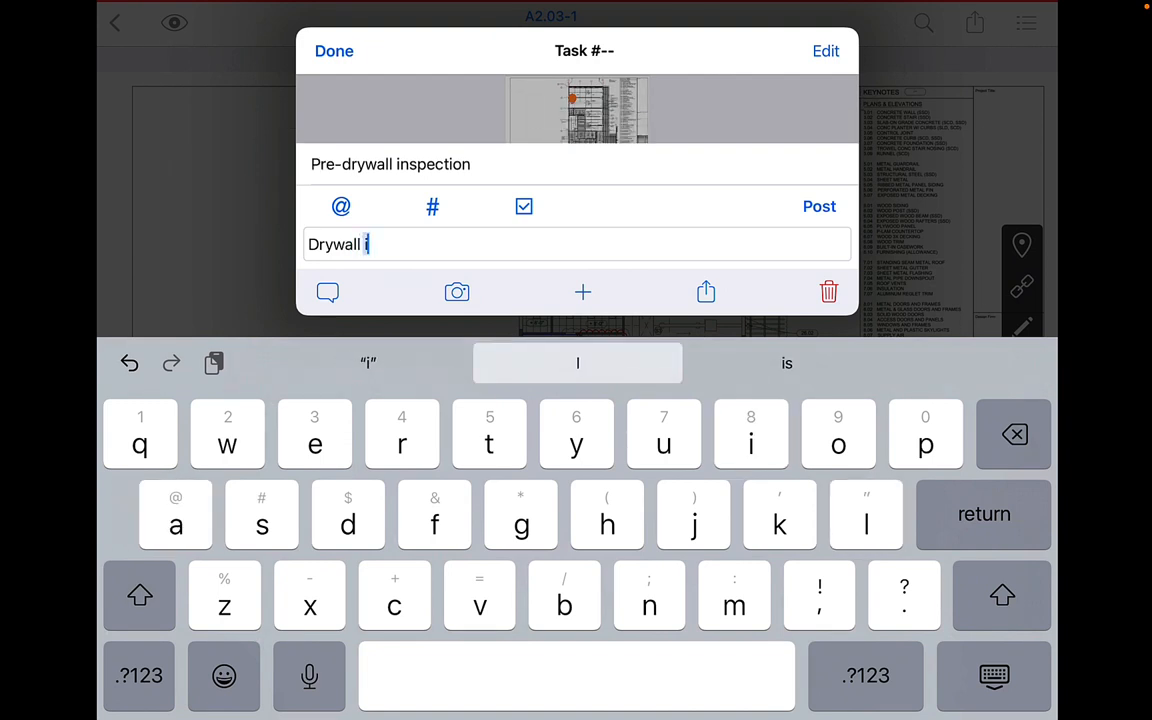
{"action": "type", "text": "nspect"}
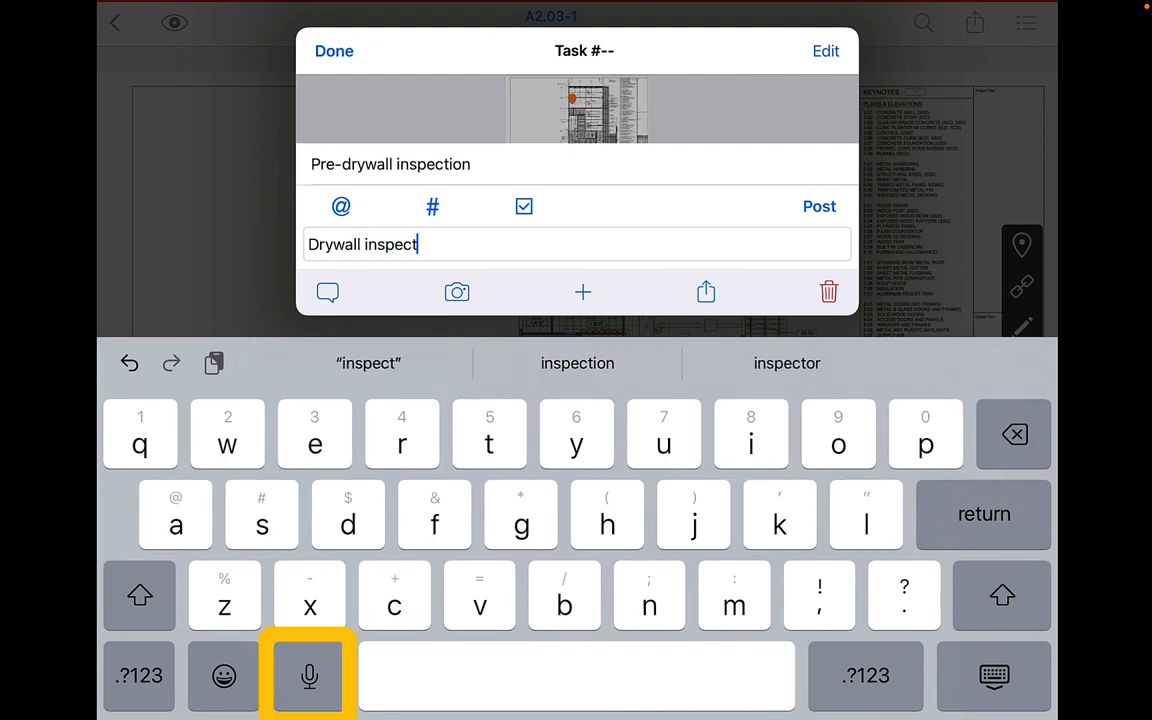
{"action": "type", "text": "ion"}
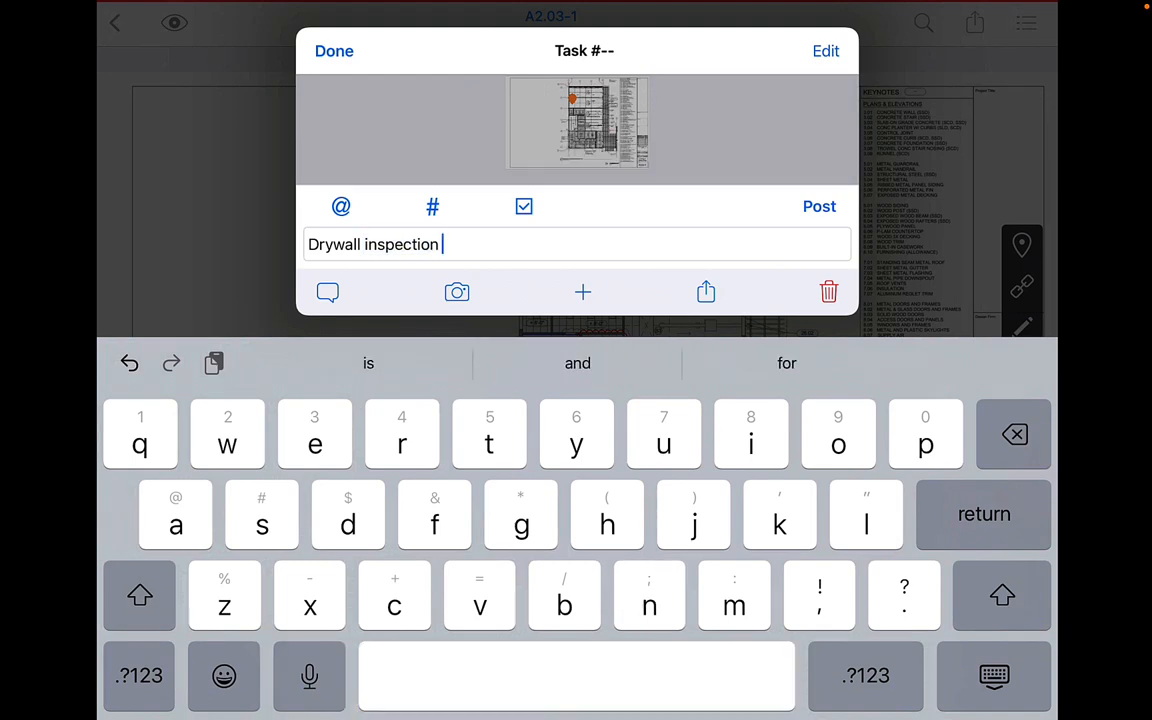
{"action": "type", "text": " @"}
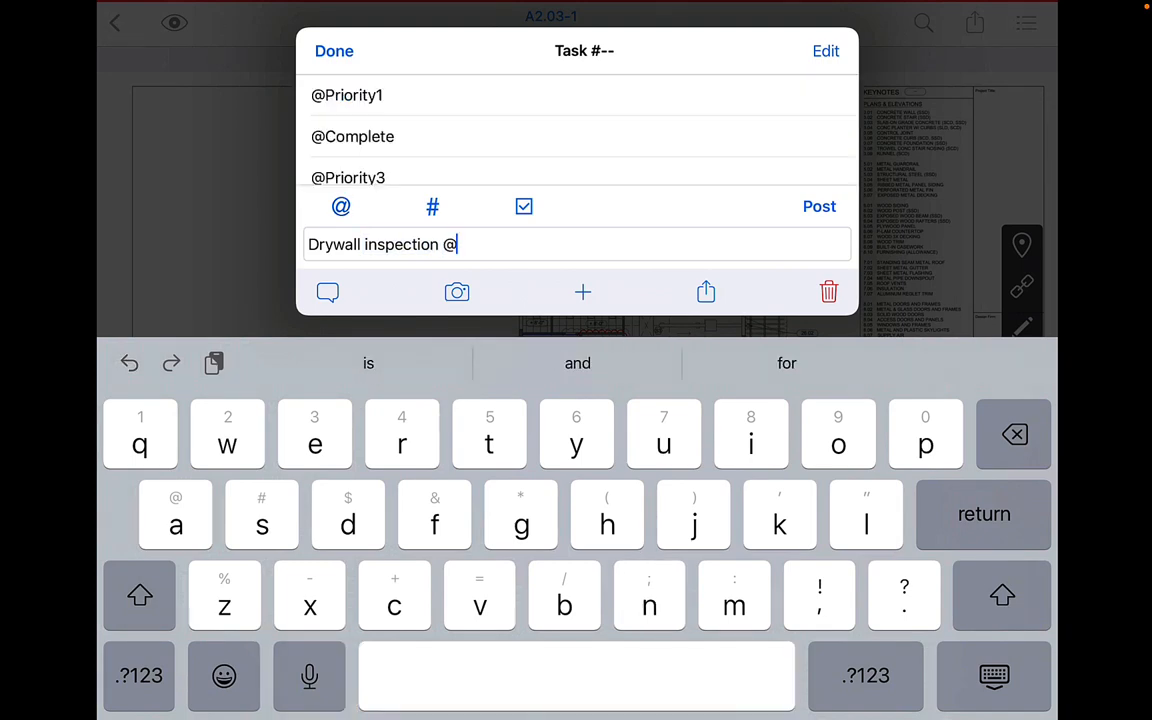
{"action": "left_click", "coordinate": [347, 94]}
{"action": "type", "text": "@"}
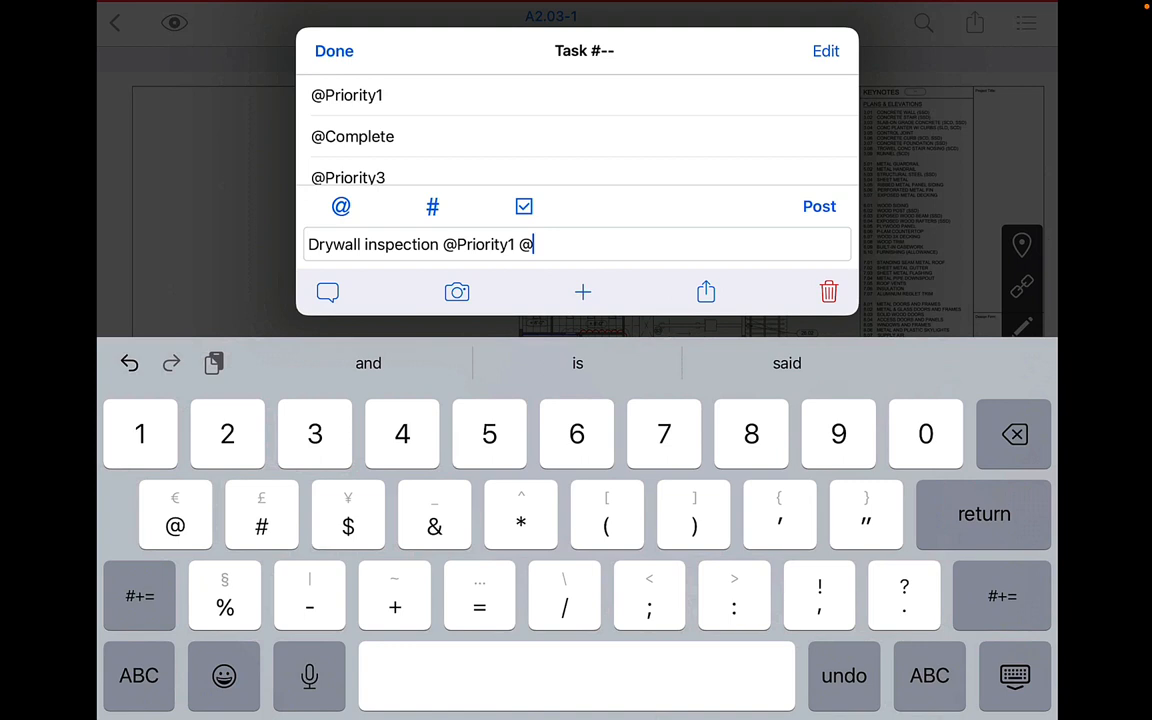
{"action": "type", "text": "dr"}
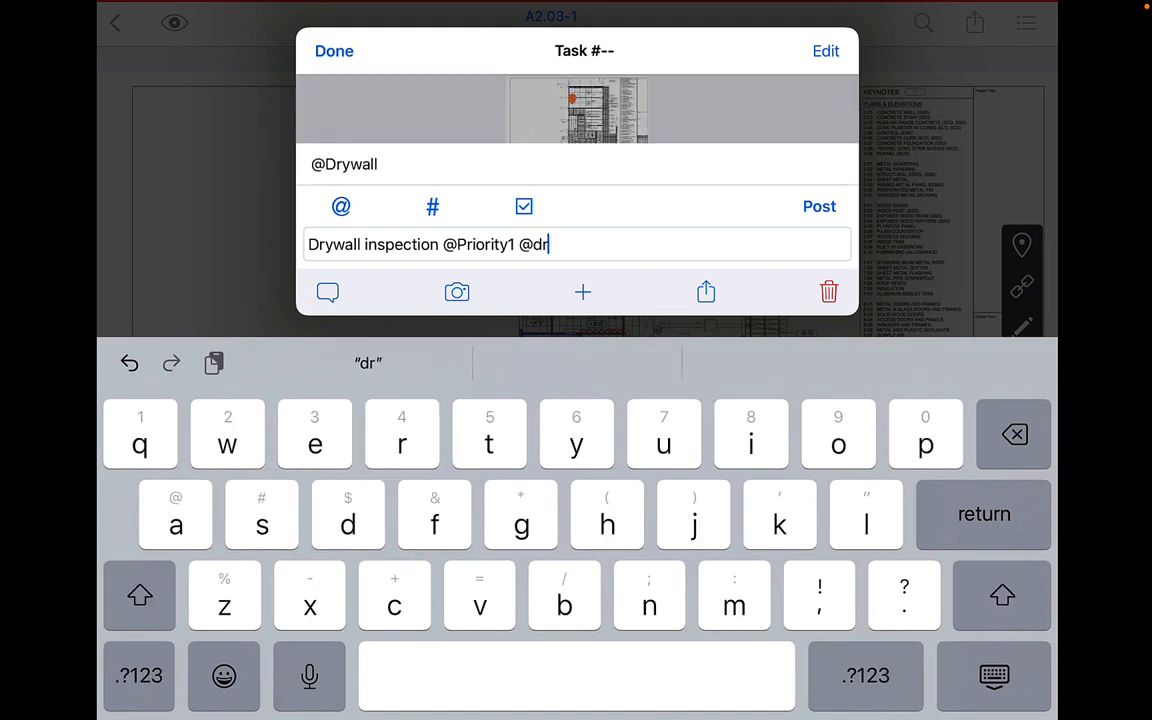
{"action": "left_click", "coordinate": [344, 164]}
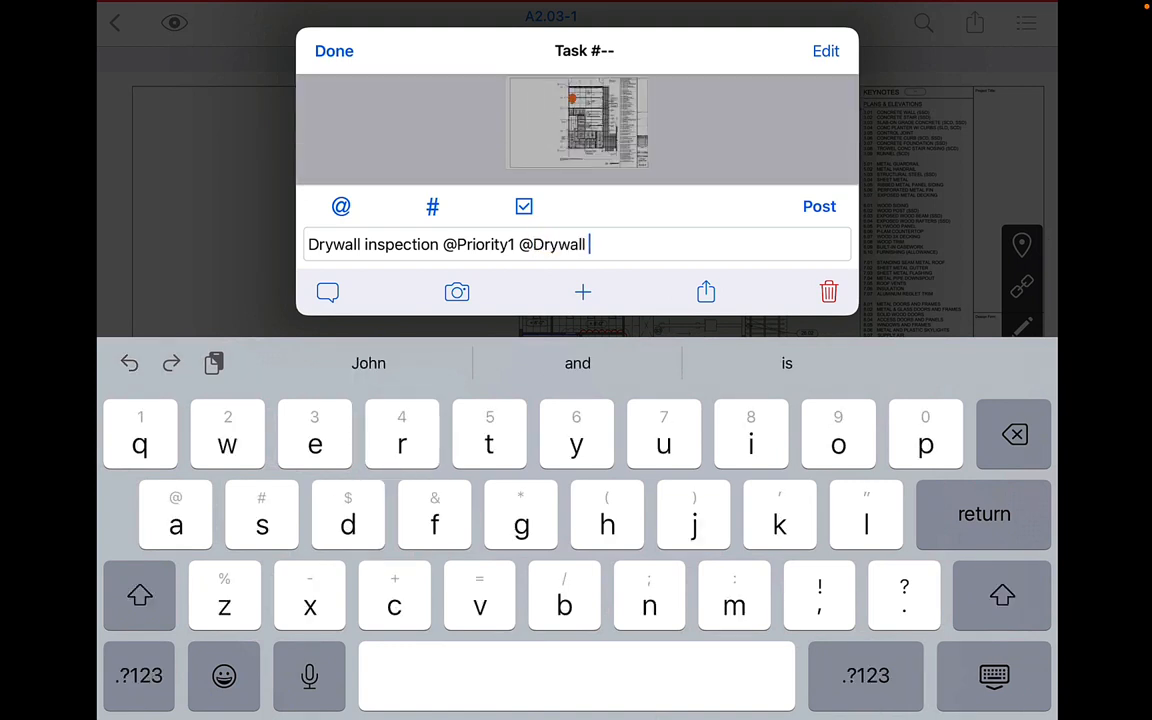
{"action": "left_click", "coordinate": [140, 675]}
{"action": "left_click", "coordinate": [261, 513]}
{"action": "type", "text": "#"}
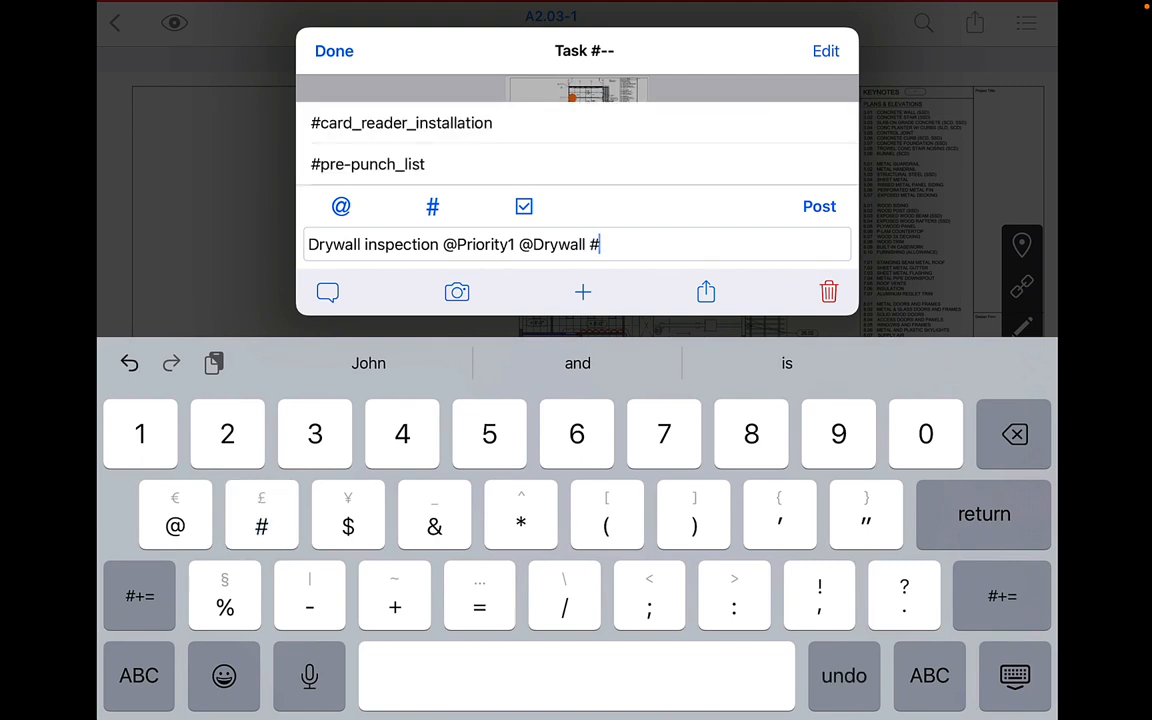
{"action": "left_click", "coordinate": [368, 164]}
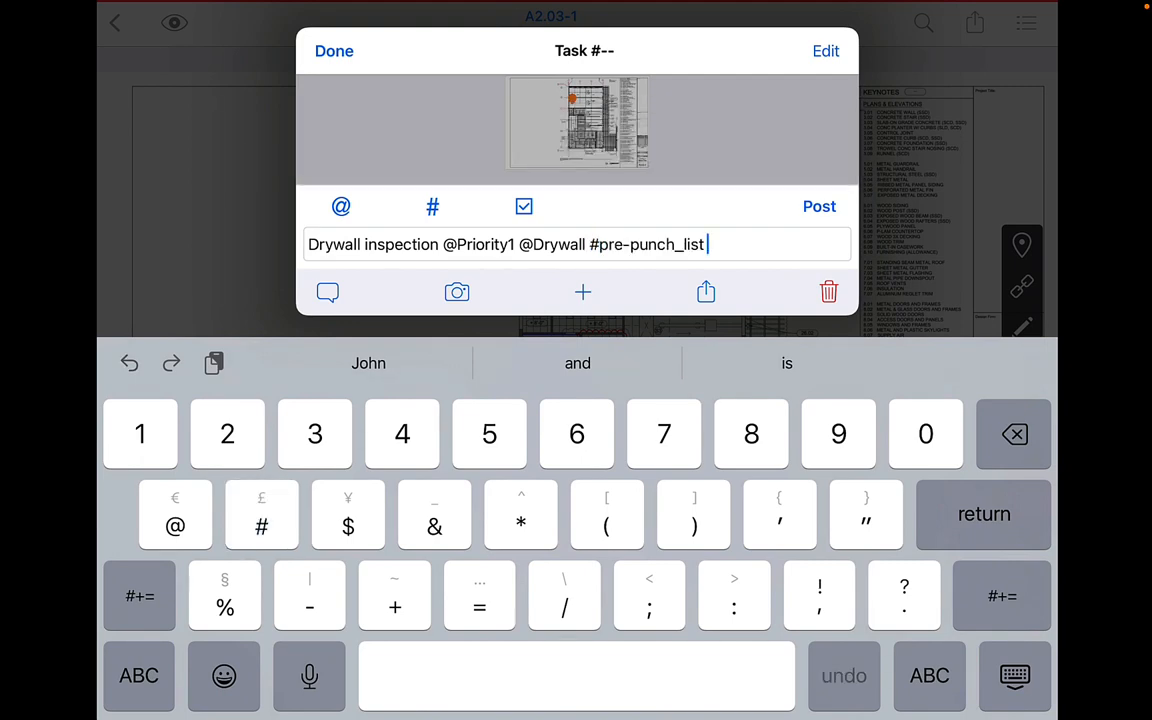
Step: Post the message on task #74, confirm its Priority 1 / Drywall / pre-punch_list attributes, and return to Plans
{"action": "left_click", "coordinate": [819, 206]}
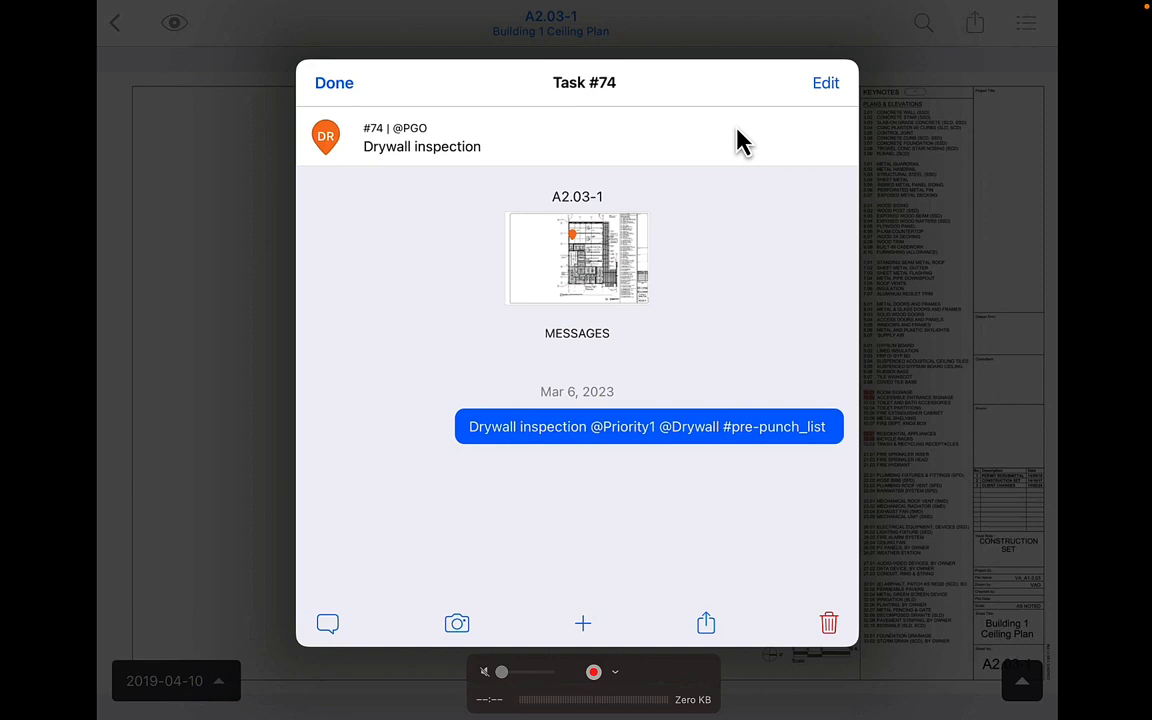
{"action": "left_click", "coordinate": [826, 83]}
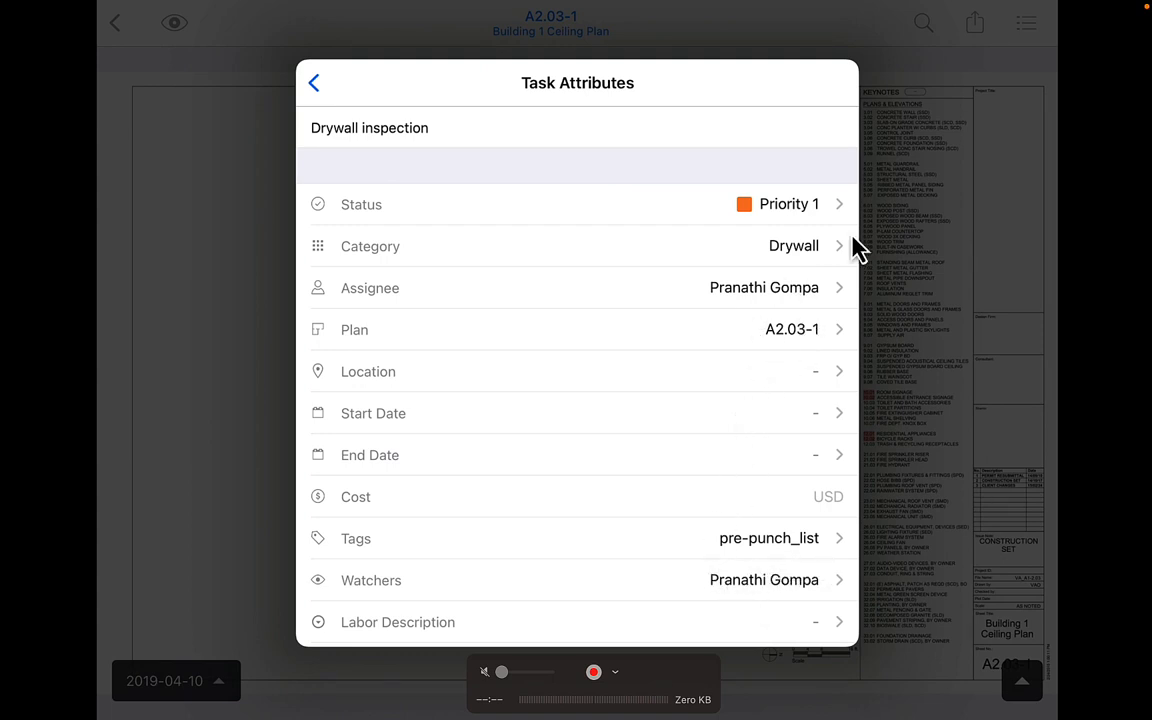
{"action": "left_click", "coordinate": [314, 82]}
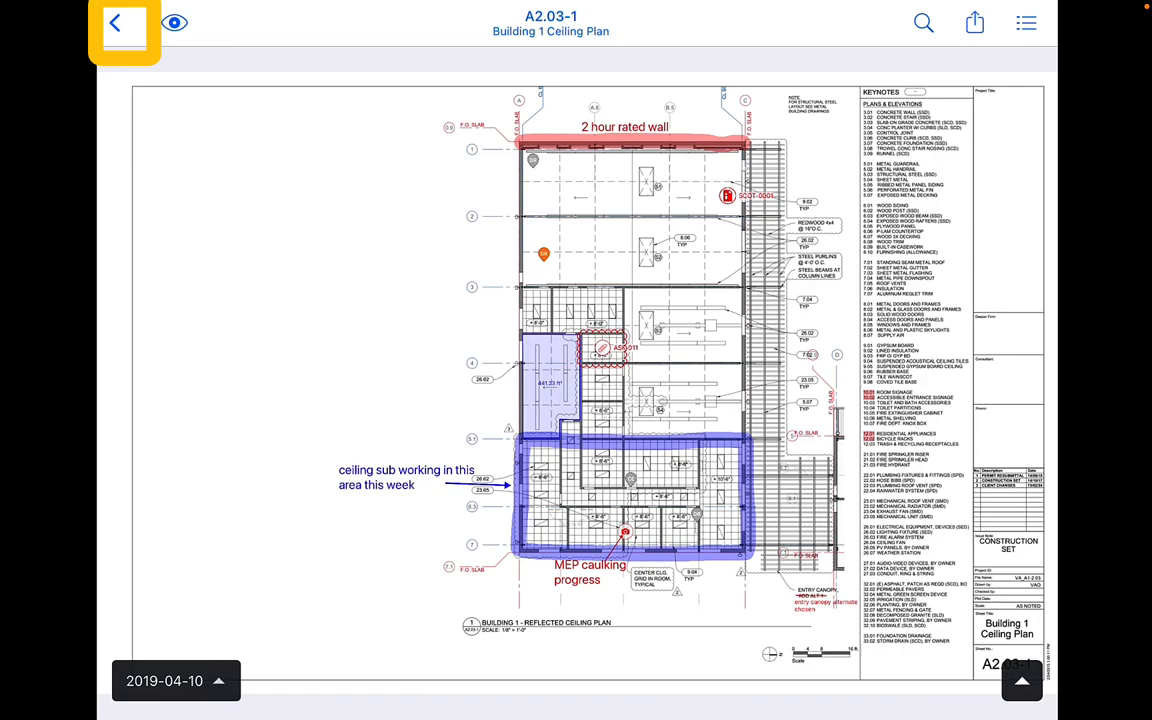
Step: From the Tasks list, create a new Drywall inspection task with category Drywall
{"action": "left_click", "coordinate": [114, 22]}
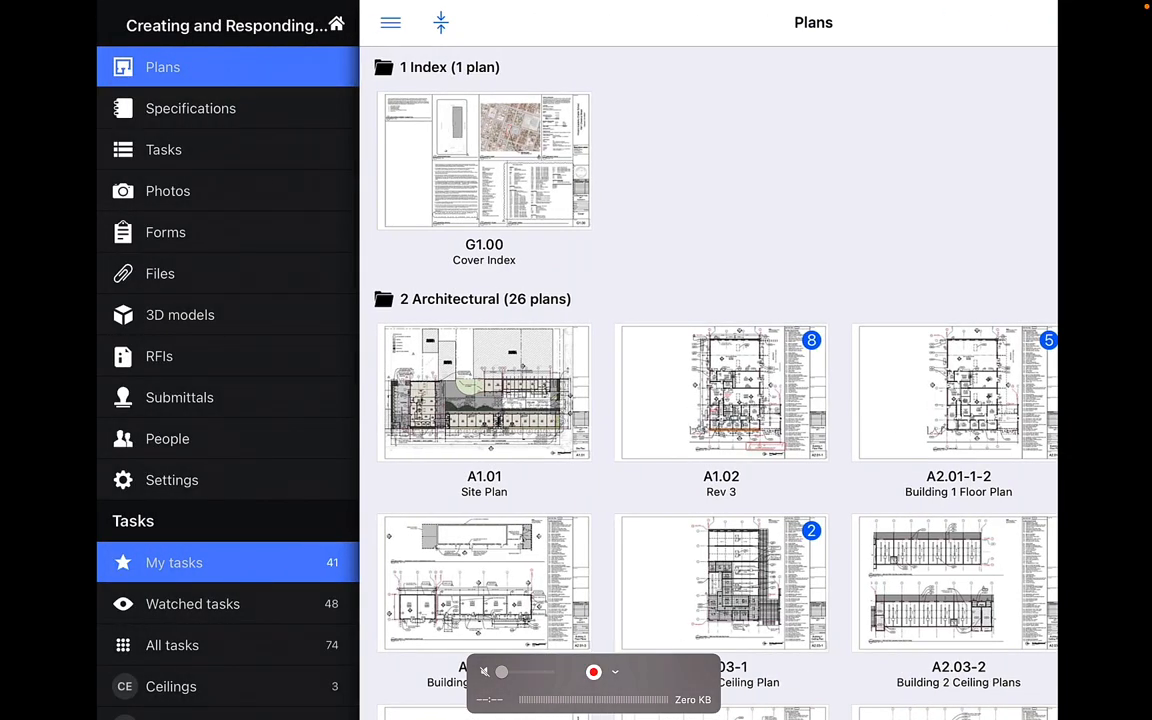
{"action": "left_click", "coordinate": [163, 149]}
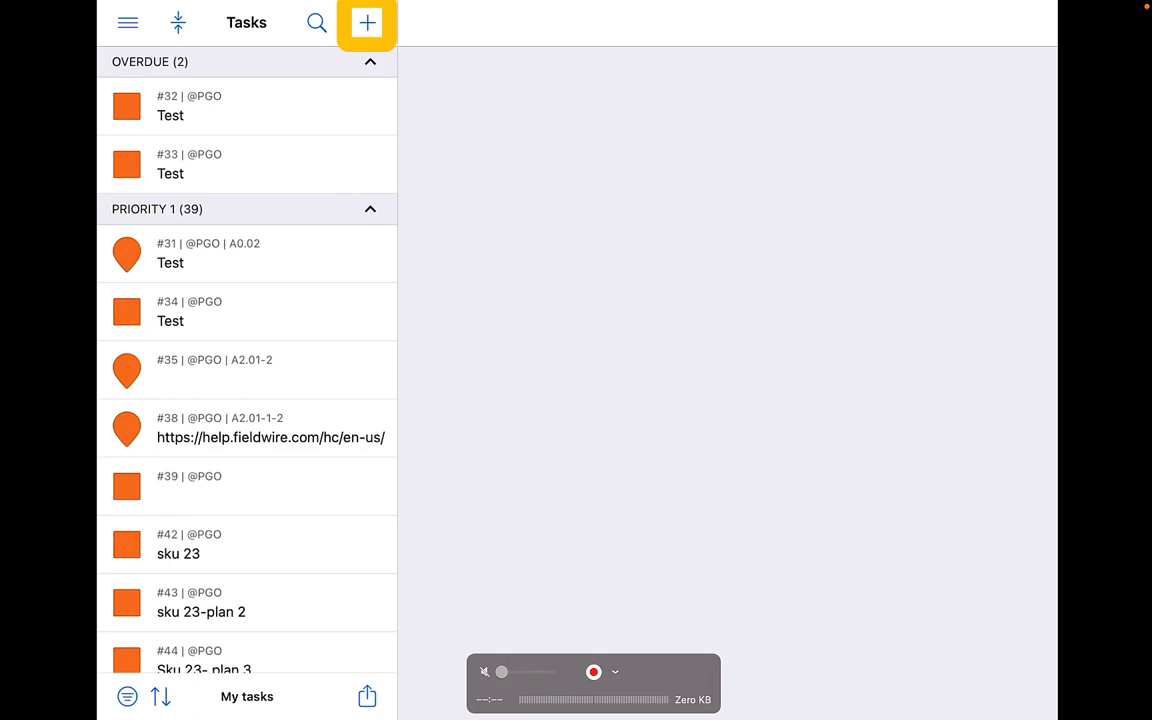
{"action": "left_click", "coordinate": [367, 22]}
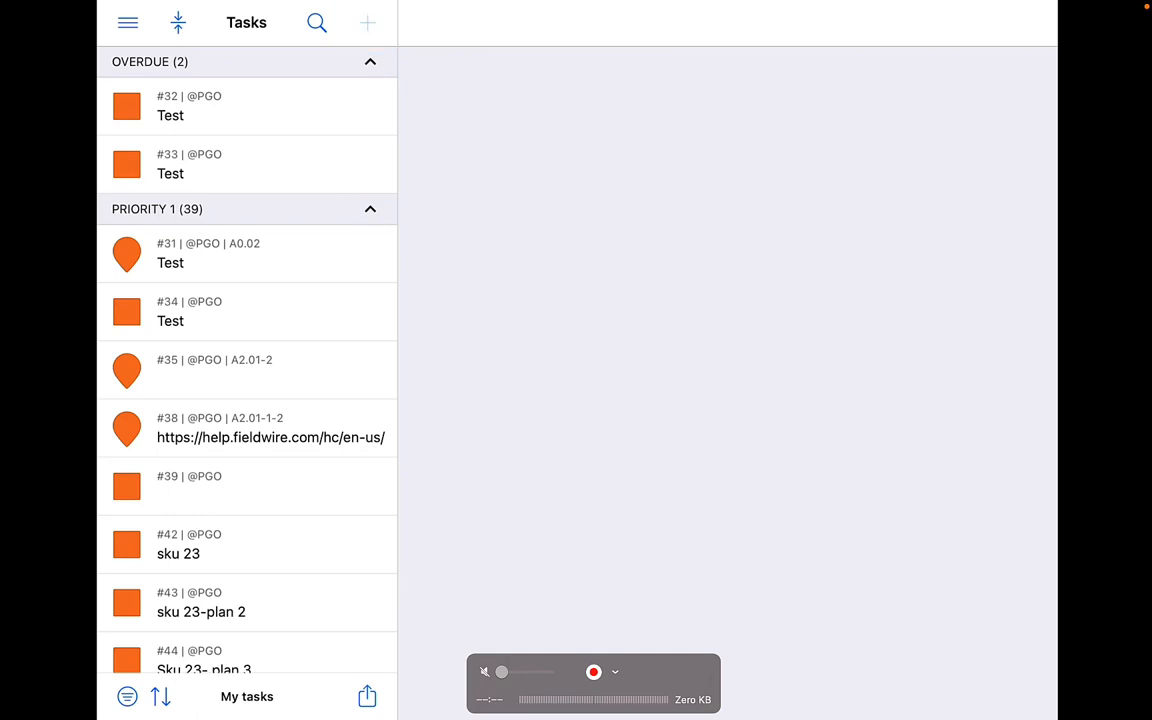
{"action": "type", "text": "Drywall insp"}
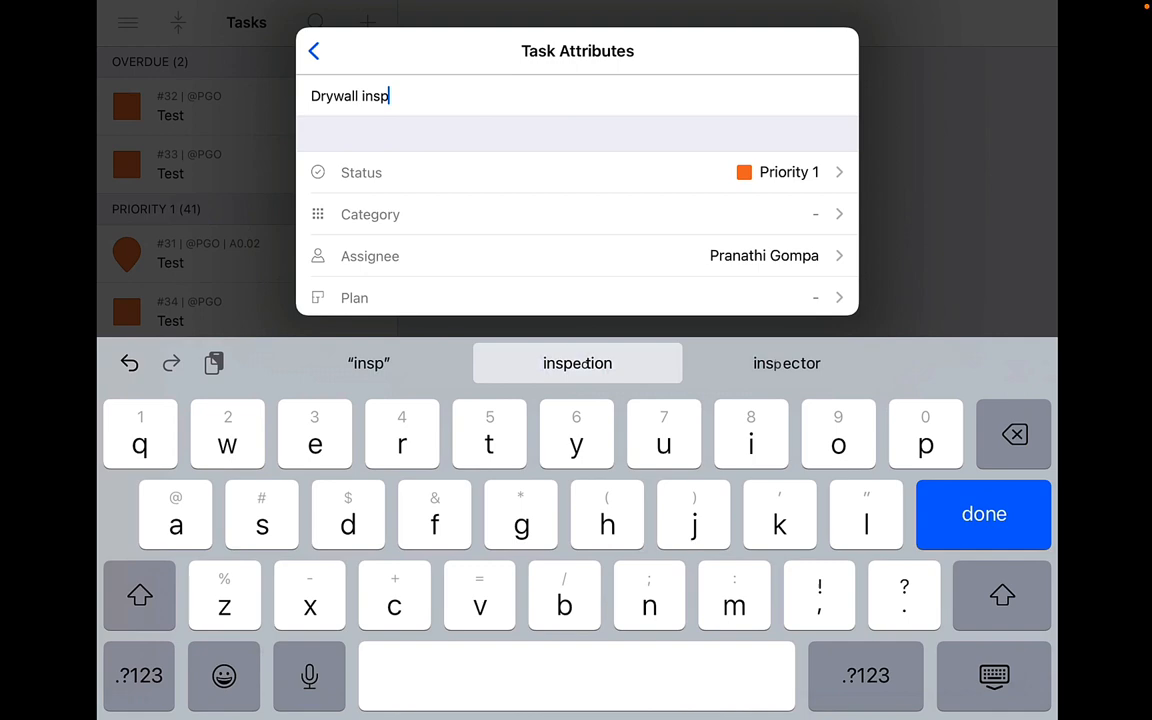
{"action": "type", "text": "ection"}
{"action": "left_click", "coordinate": [577, 172]}
{"action": "left_click", "coordinate": [577, 214]}
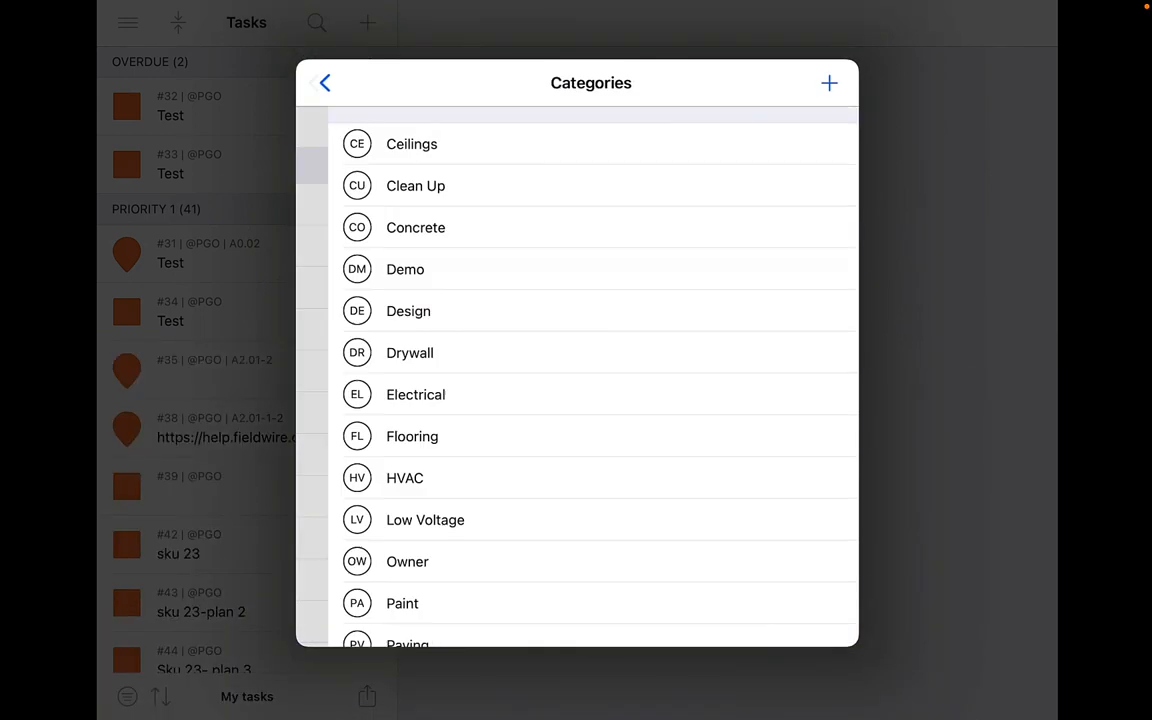
{"action": "left_click", "coordinate": [420, 352]}
{"action": "scroll", "coordinate": [577, 400], "scroll_direction": "down", "scroll_amount": 5}
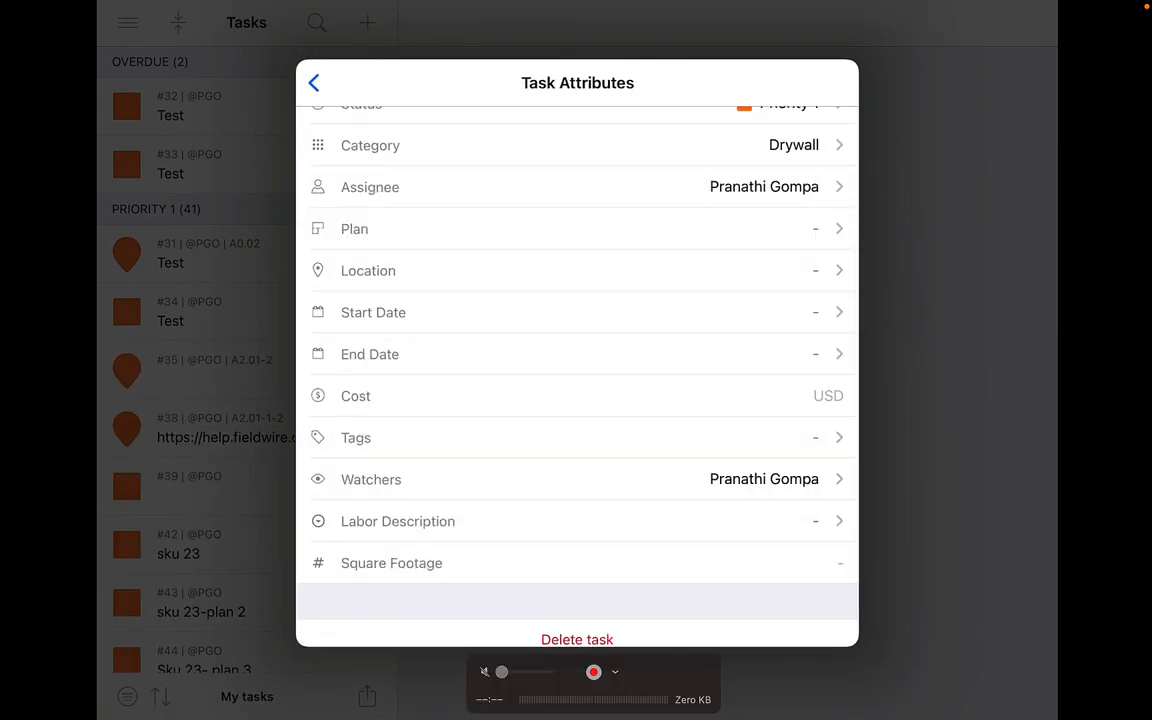
Step: Set the task's location to Room B102 on Floor 1 of Building B
{"action": "left_click", "coordinate": [577, 270]}
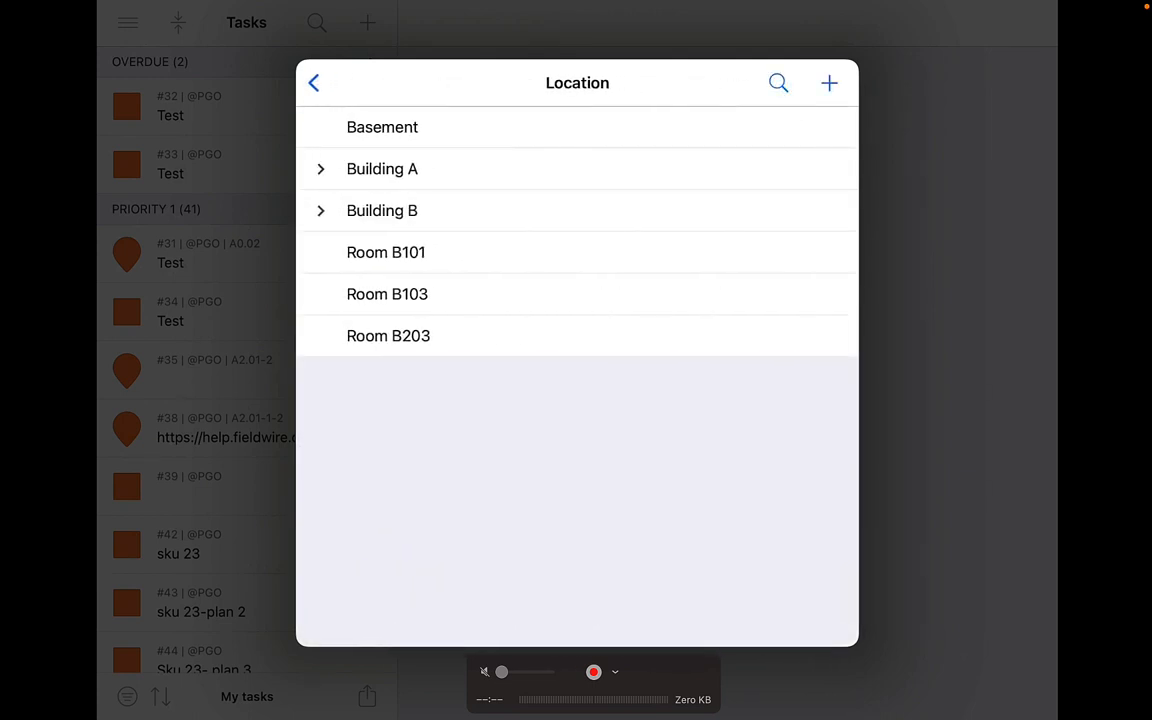
{"action": "left_click", "coordinate": [382, 210]}
{"action": "left_click", "coordinate": [407, 252]}
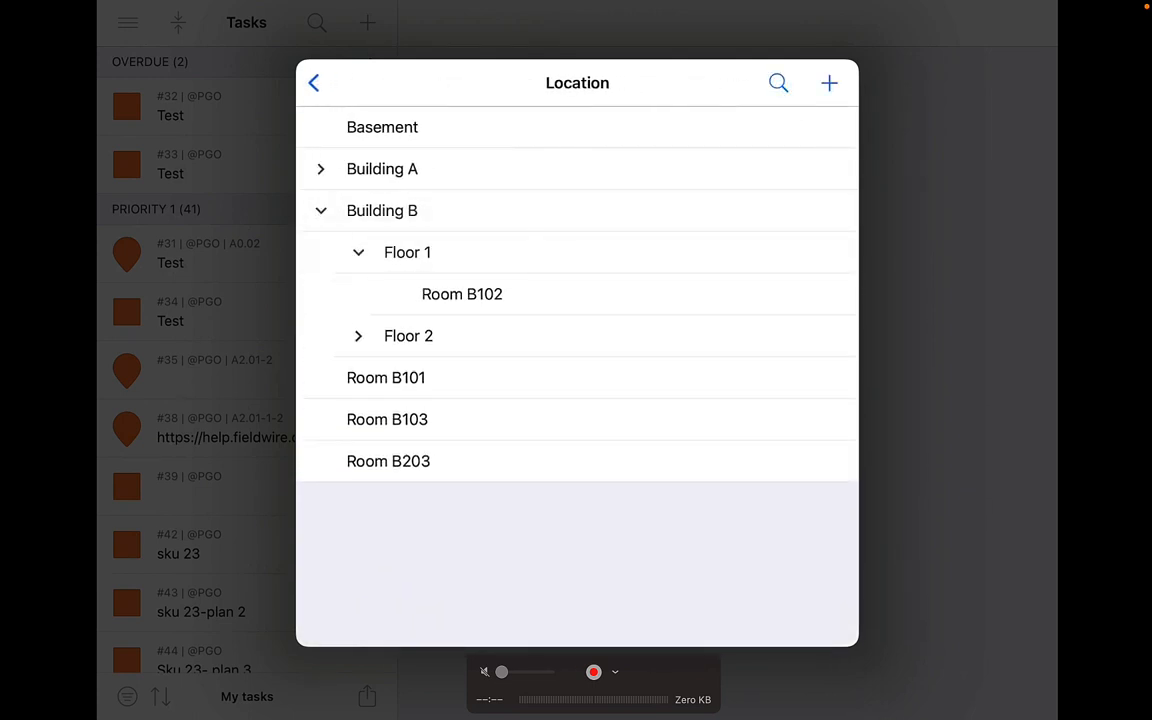
{"action": "left_click", "coordinate": [462, 294]}
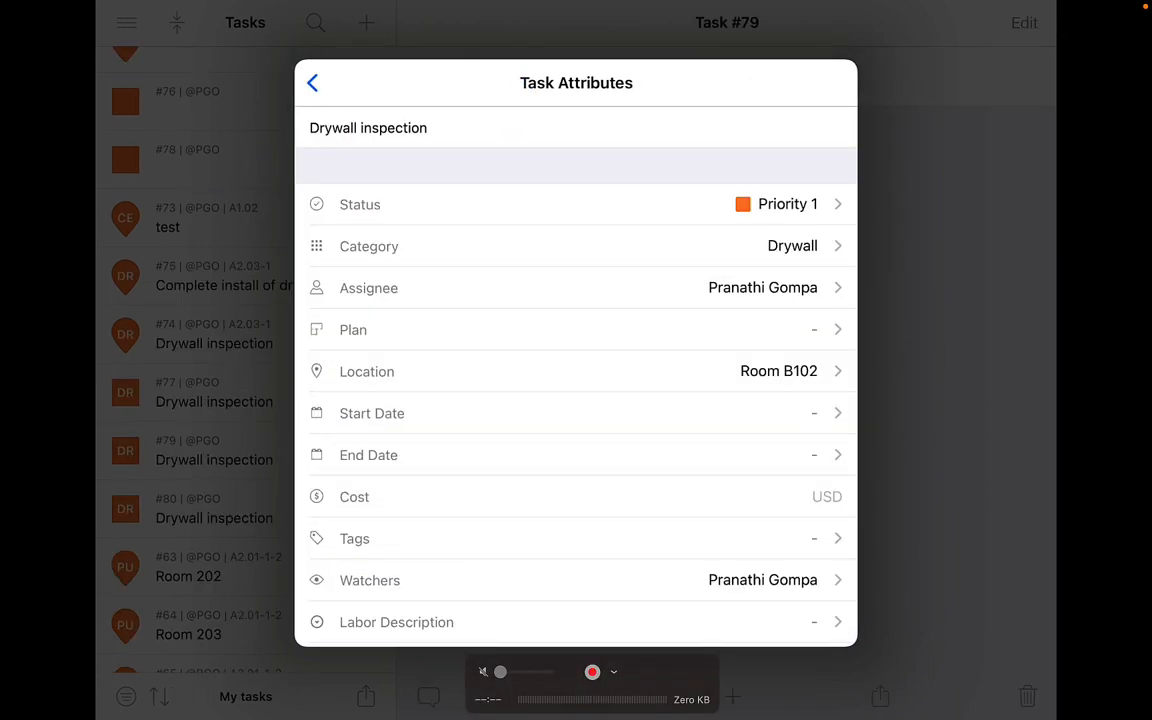
Step: Browse task #74's photo and attachment options, view its Watchers, then leave to the projects list
{"action": "left_click", "coordinate": [312, 82]}
{"action": "left_click", "coordinate": [455, 623]}
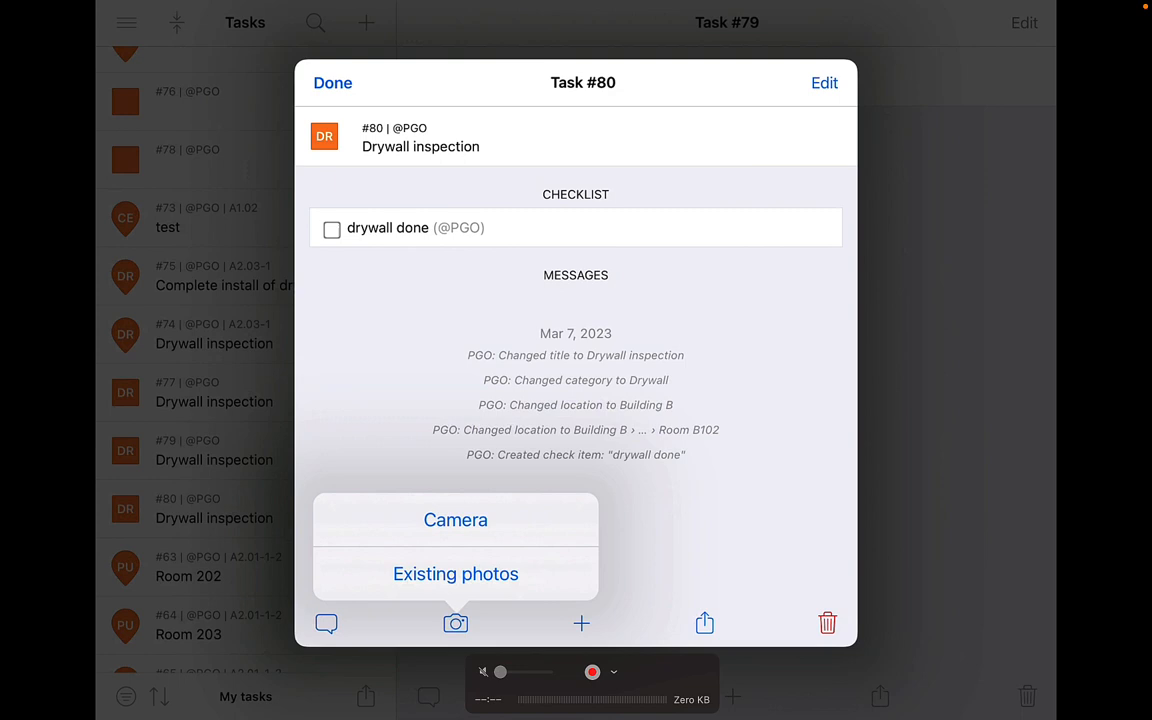
{"action": "left_click", "coordinate": [581, 623]}
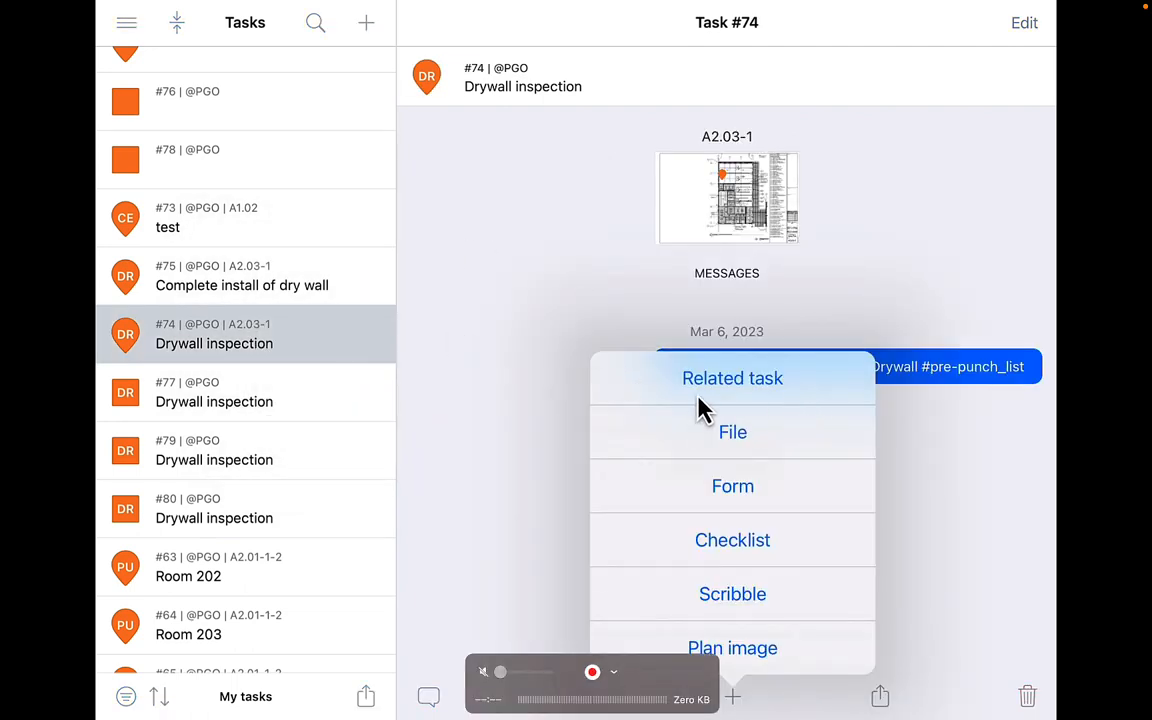
{"action": "left_click", "coordinate": [703, 410]}
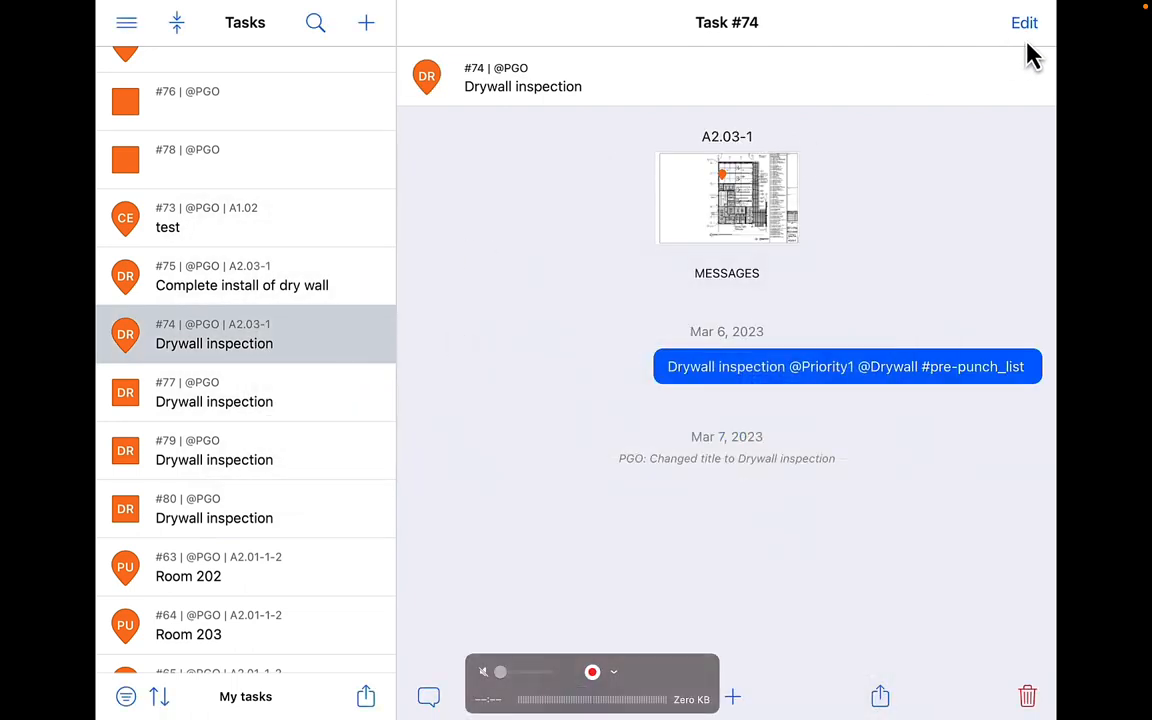
{"action": "left_click", "coordinate": [1024, 22]}
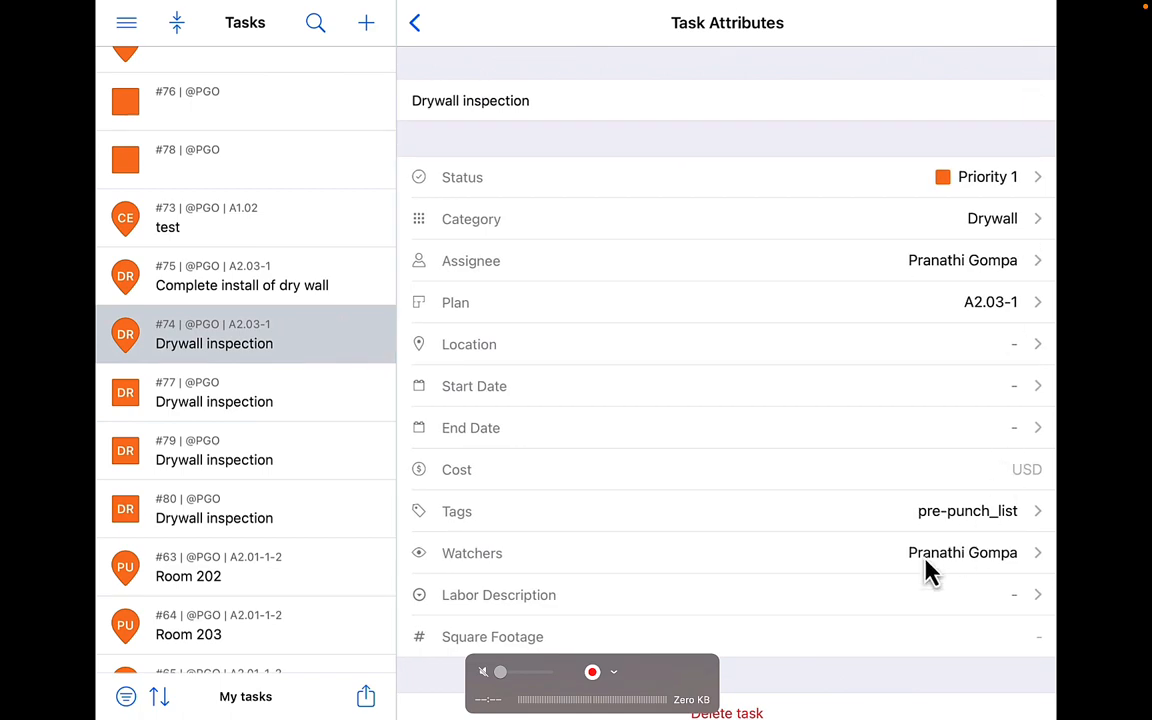
{"action": "left_click", "coordinate": [930, 572]}
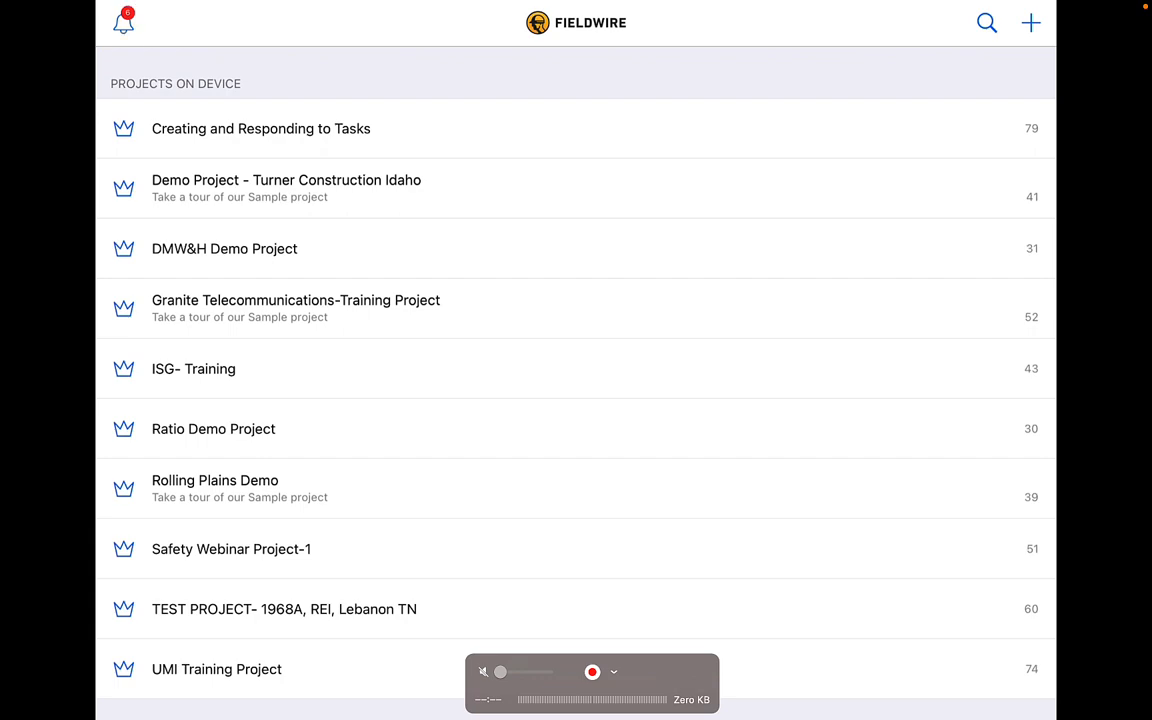
Step: View the notifications, check Task #10 'Sawcut along break in asphalt', and return to the task list
{"action": "left_click", "coordinate": [123, 22]}
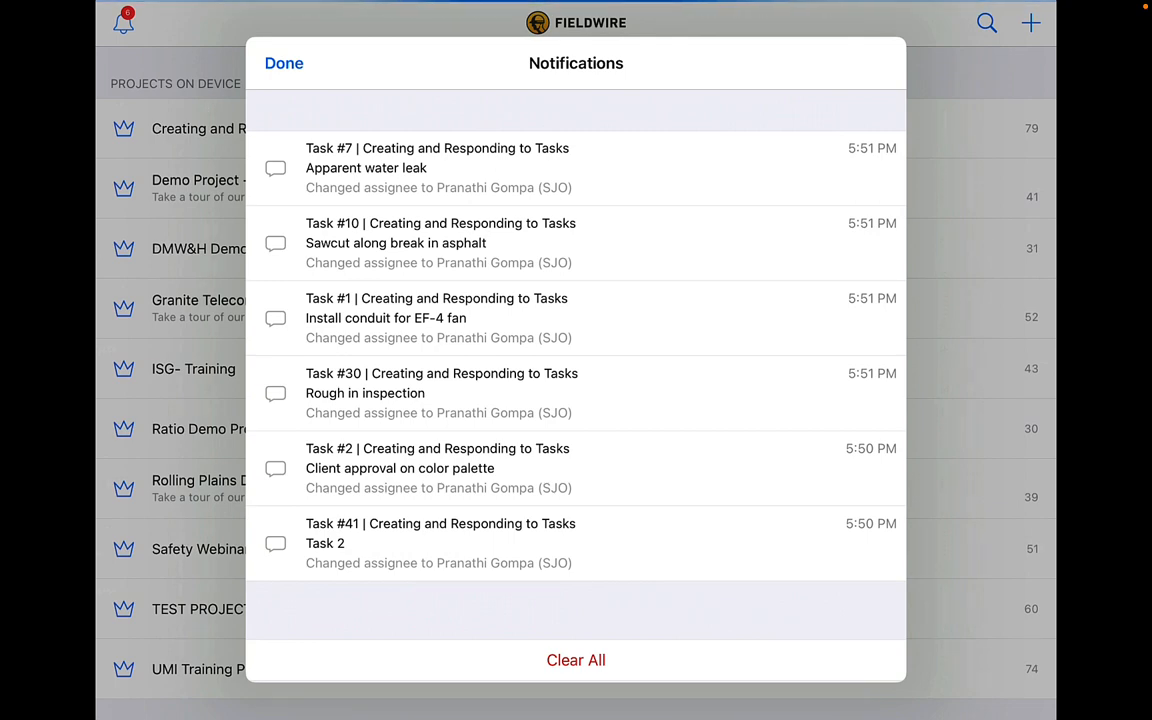
{"action": "left_click", "coordinate": [576, 243]}
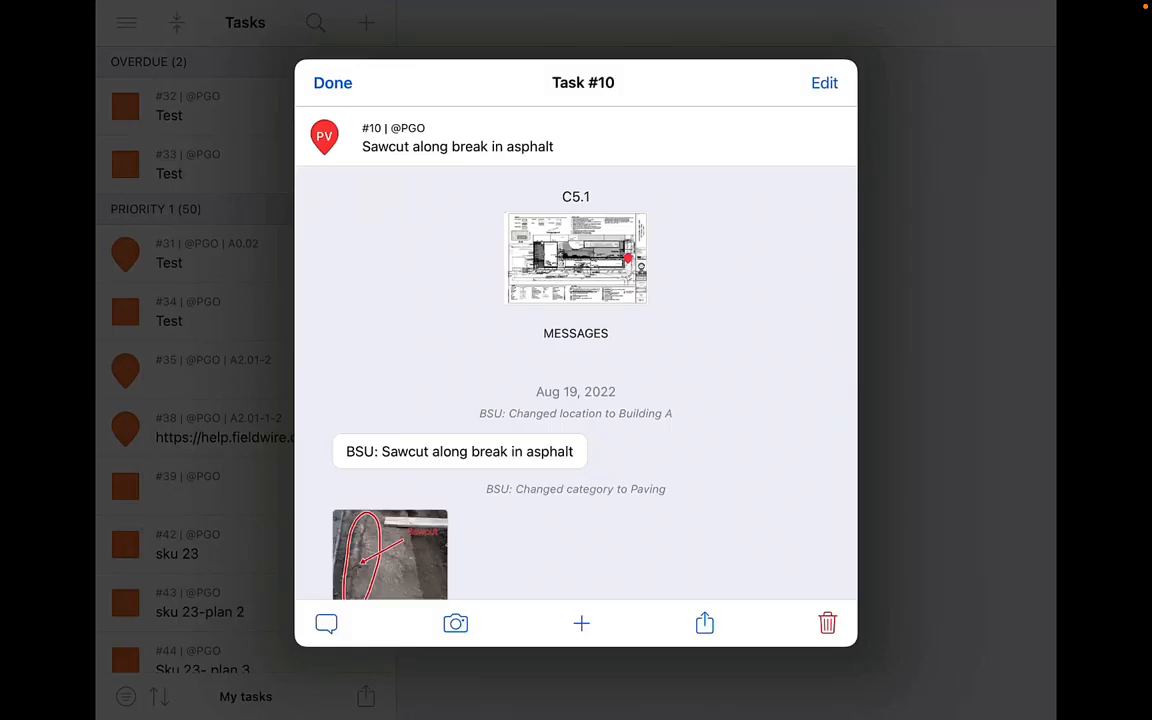
{"action": "left_click", "coordinate": [332, 82]}
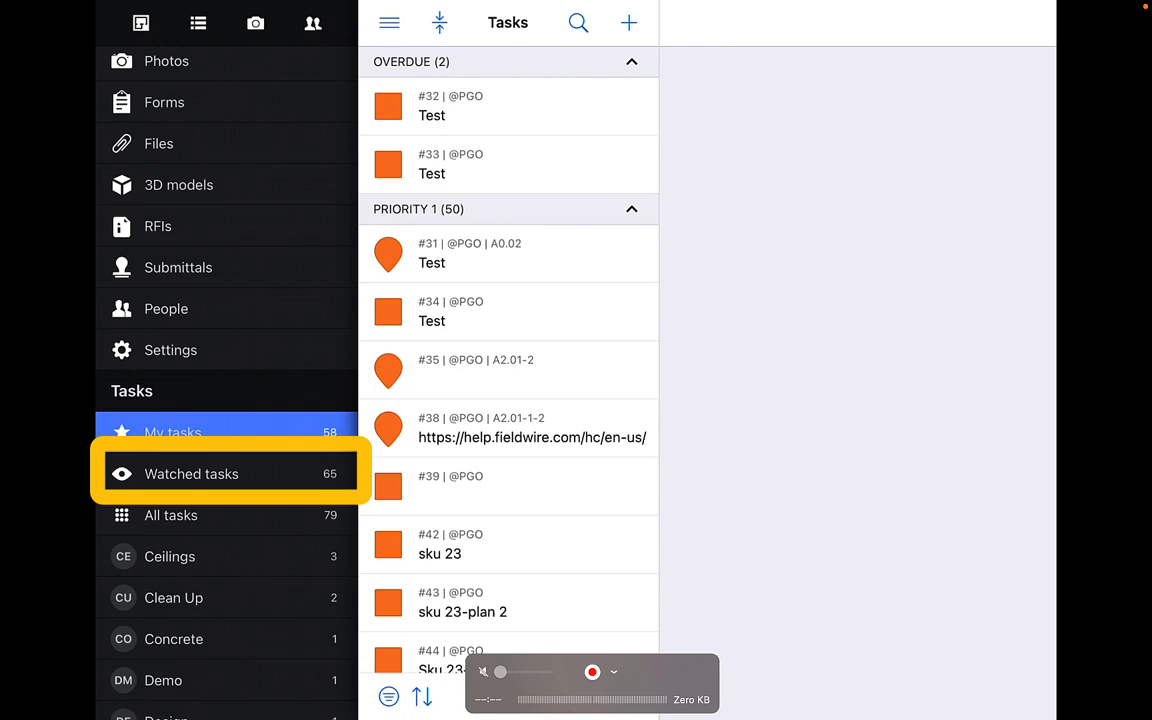
Step: Filter to My tasks, open plan A2.01-1-2 and its Room 204 punch task pin
{"action": "left_click", "coordinate": [191, 474]}
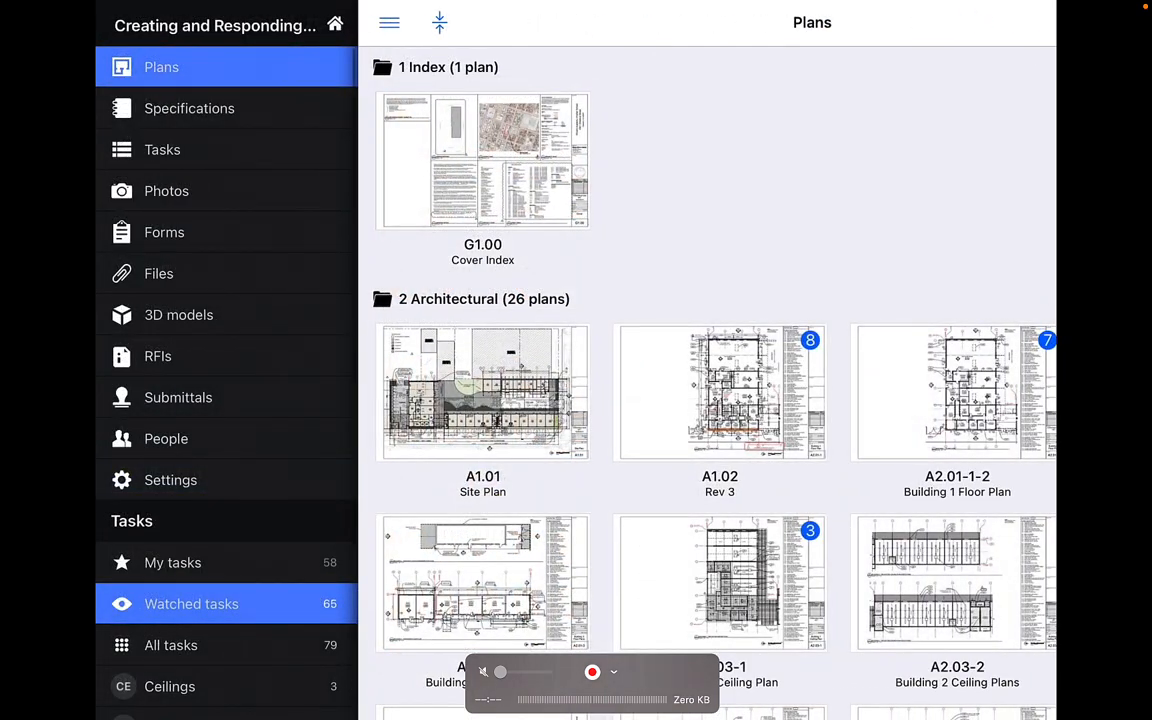
{"action": "left_click", "coordinate": [173, 562]}
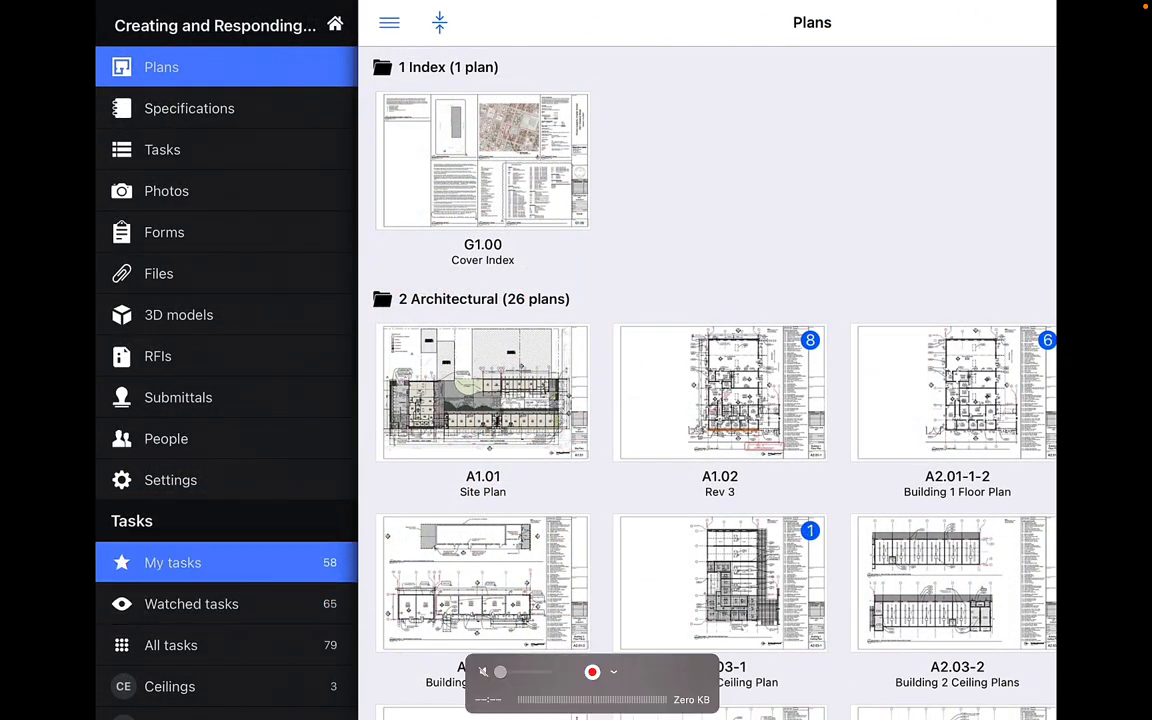
{"action": "left_click", "coordinate": [389, 22]}
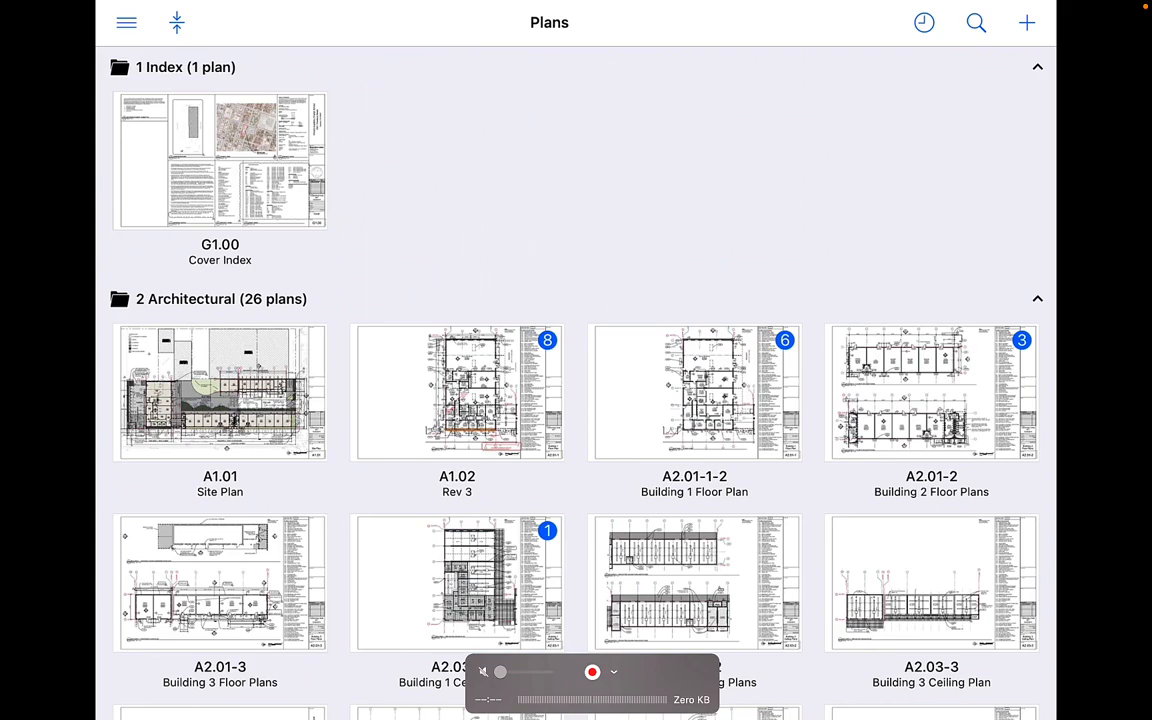
{"action": "left_click", "coordinate": [694, 392]}
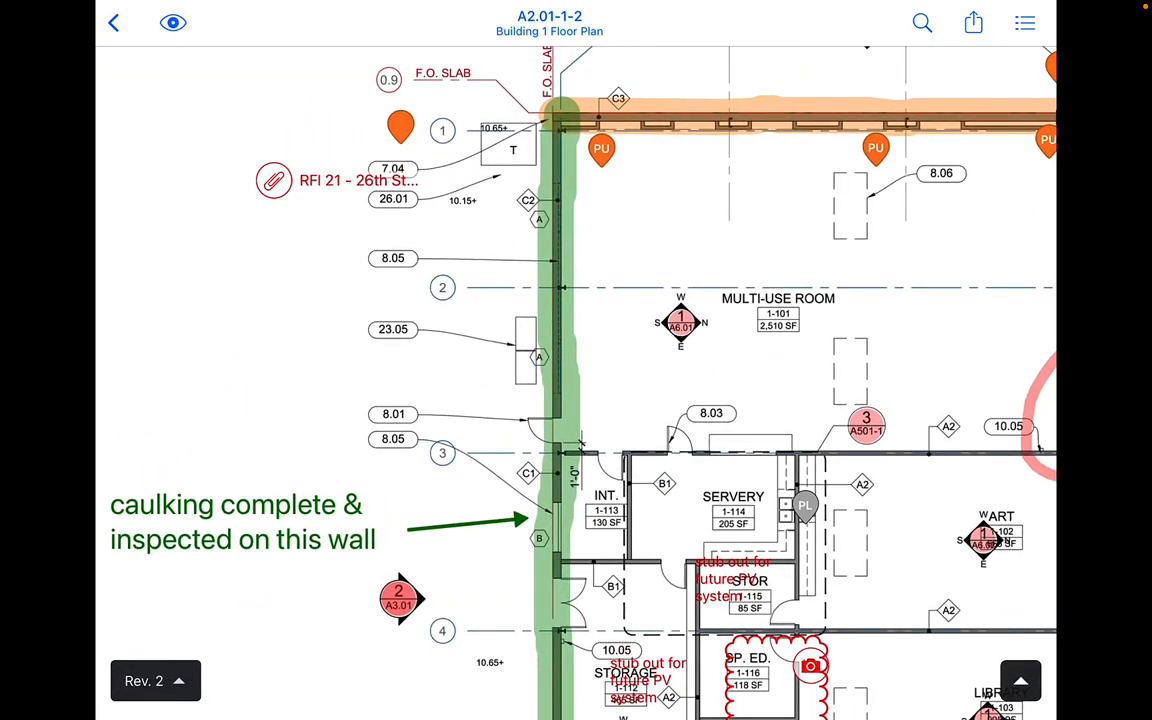
{"action": "left_click", "coordinate": [601, 148]}
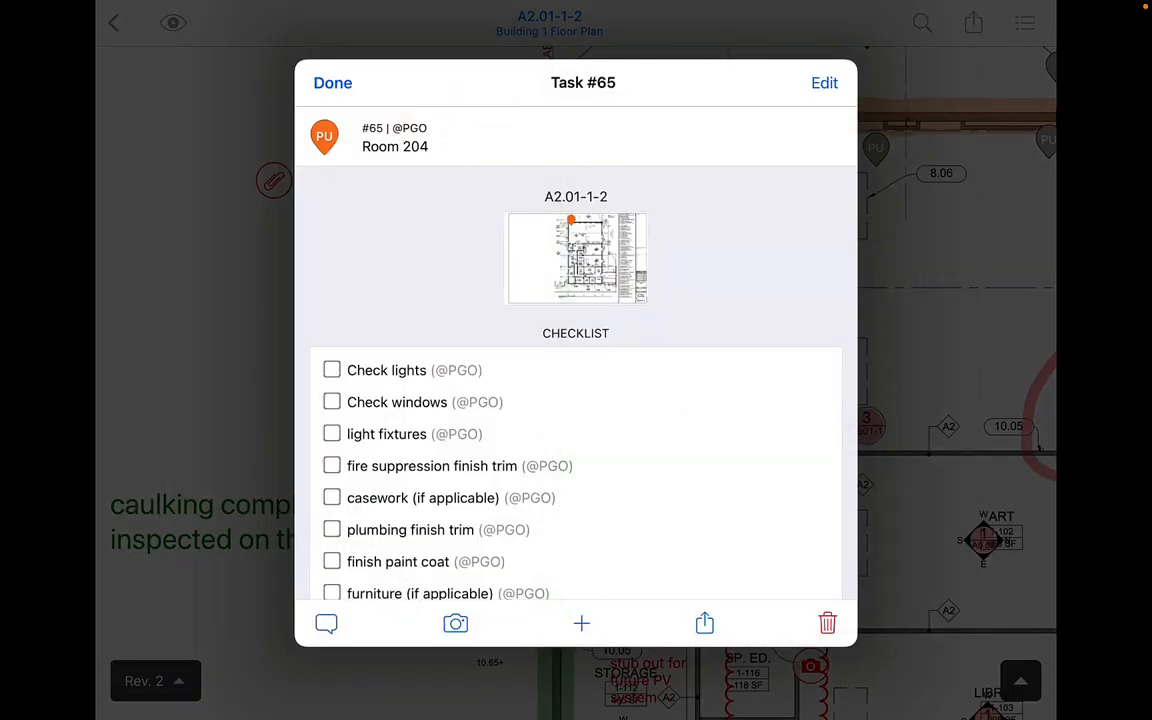
Step: Tick the Check windows and light fixtures items in the Room 204 checklist
{"action": "left_click", "coordinate": [455, 623]}
{"action": "left_click", "coordinate": [581, 623]}
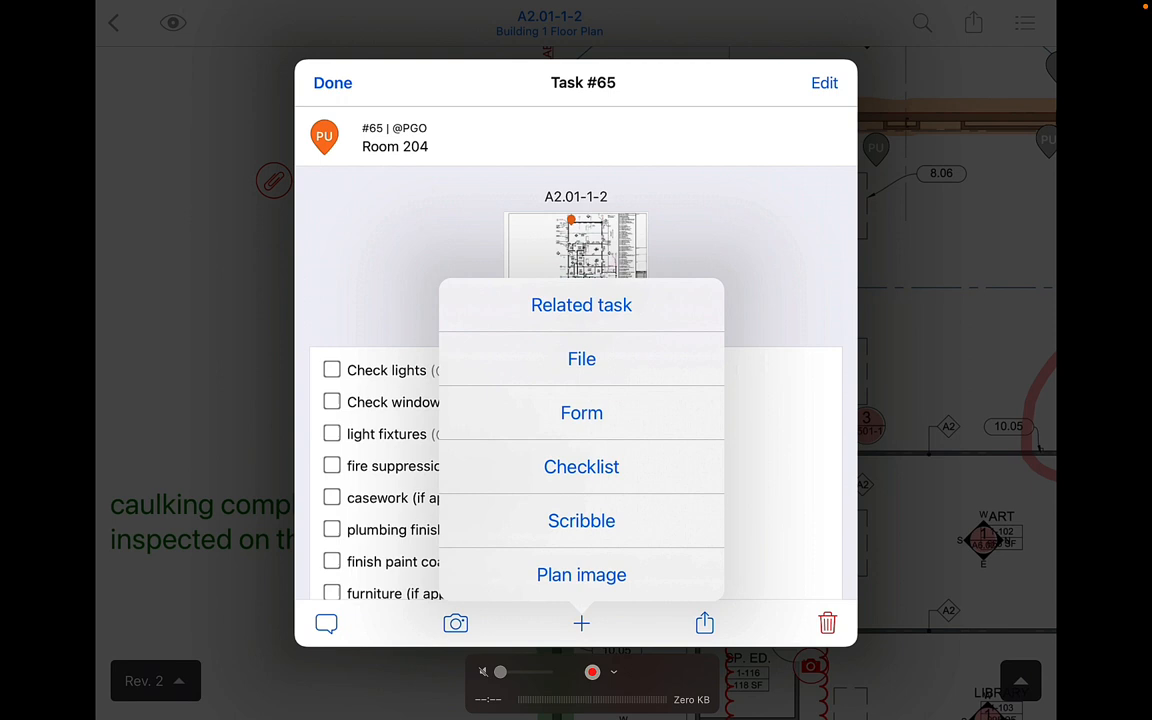
{"action": "left_click", "coordinate": [332, 402]}
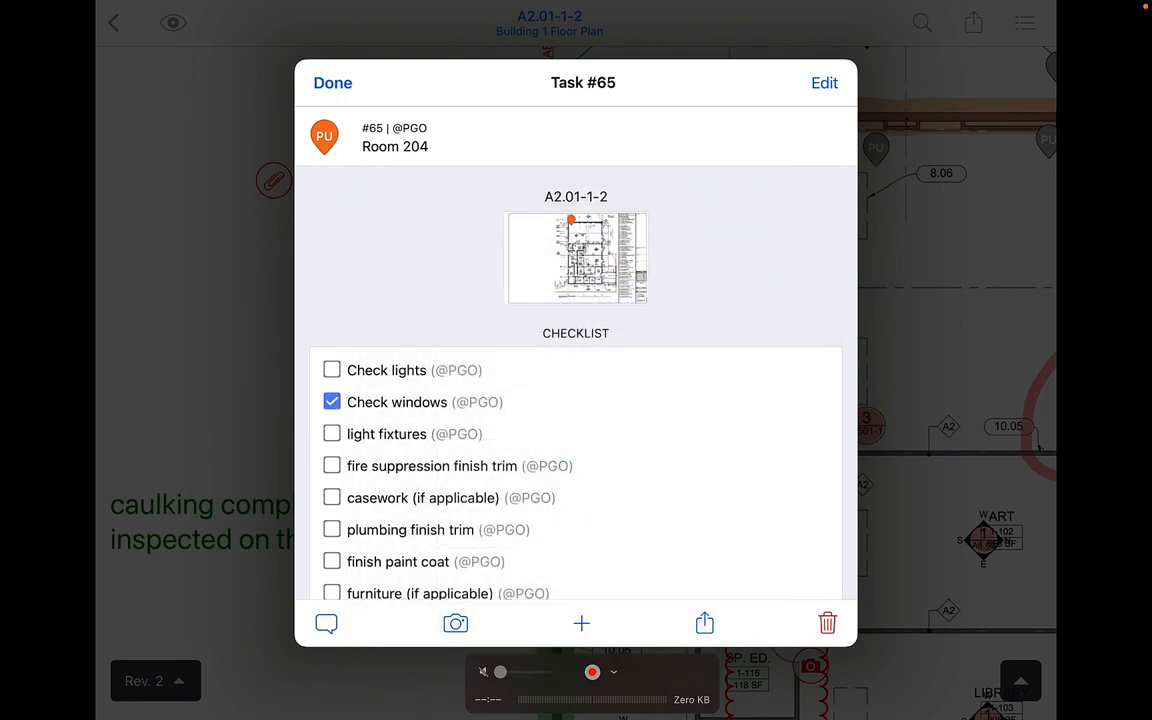
{"action": "left_click", "coordinate": [332, 433]}
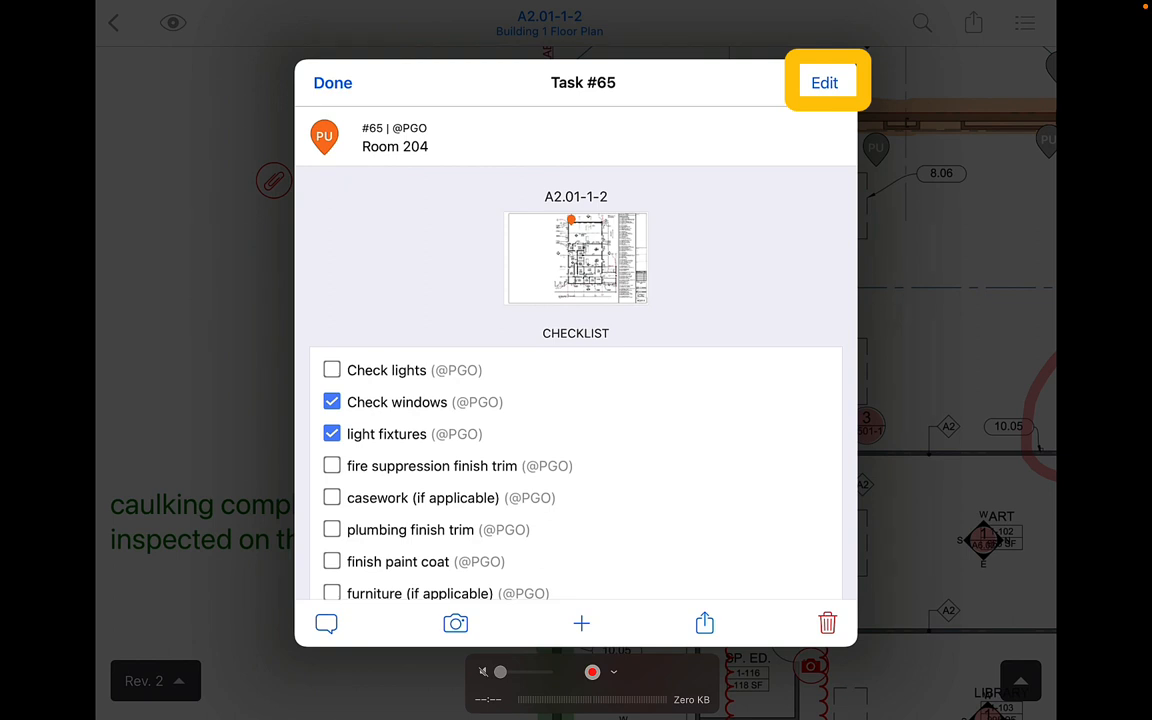
{"action": "left_click", "coordinate": [824, 82]}
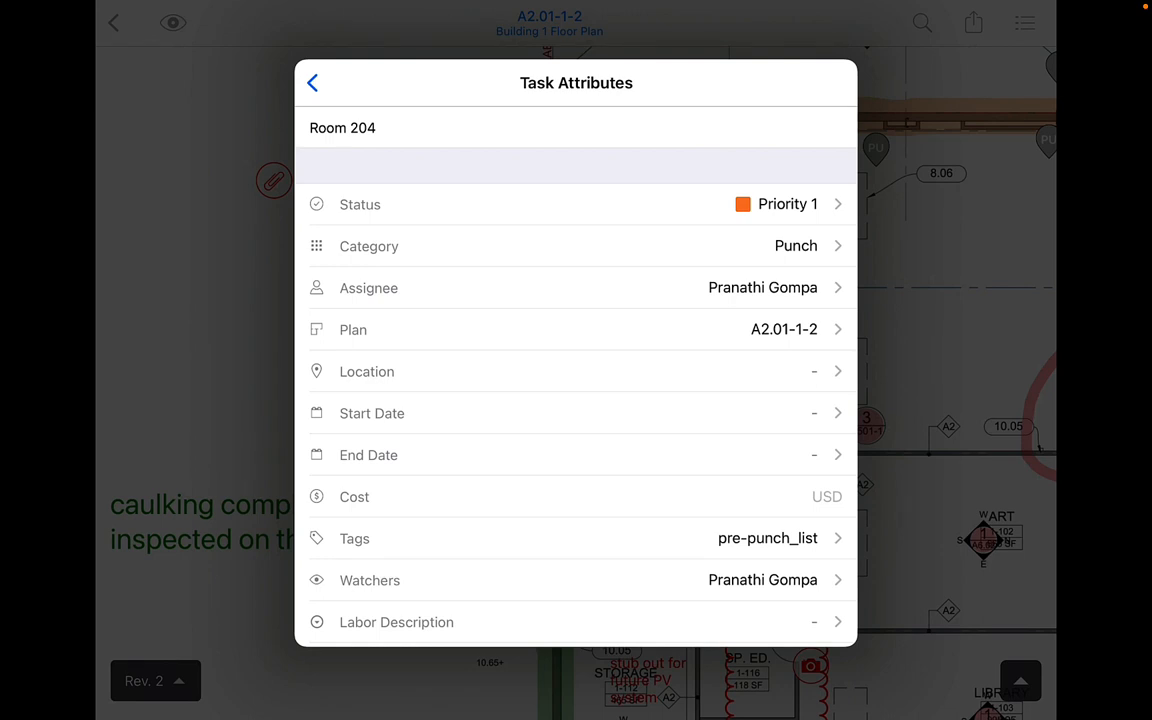
{"action": "left_click", "coordinate": [576, 204]}
{"action": "left_click", "coordinate": [381, 185]}
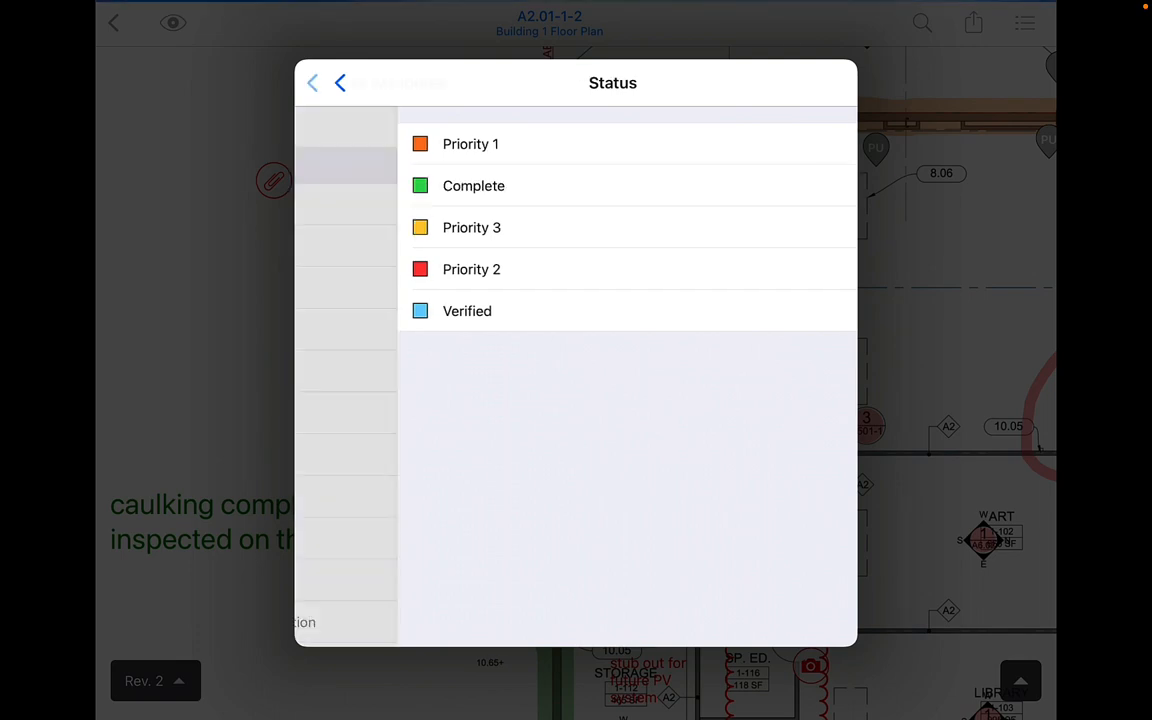
{"action": "left_click", "coordinate": [576, 287]}
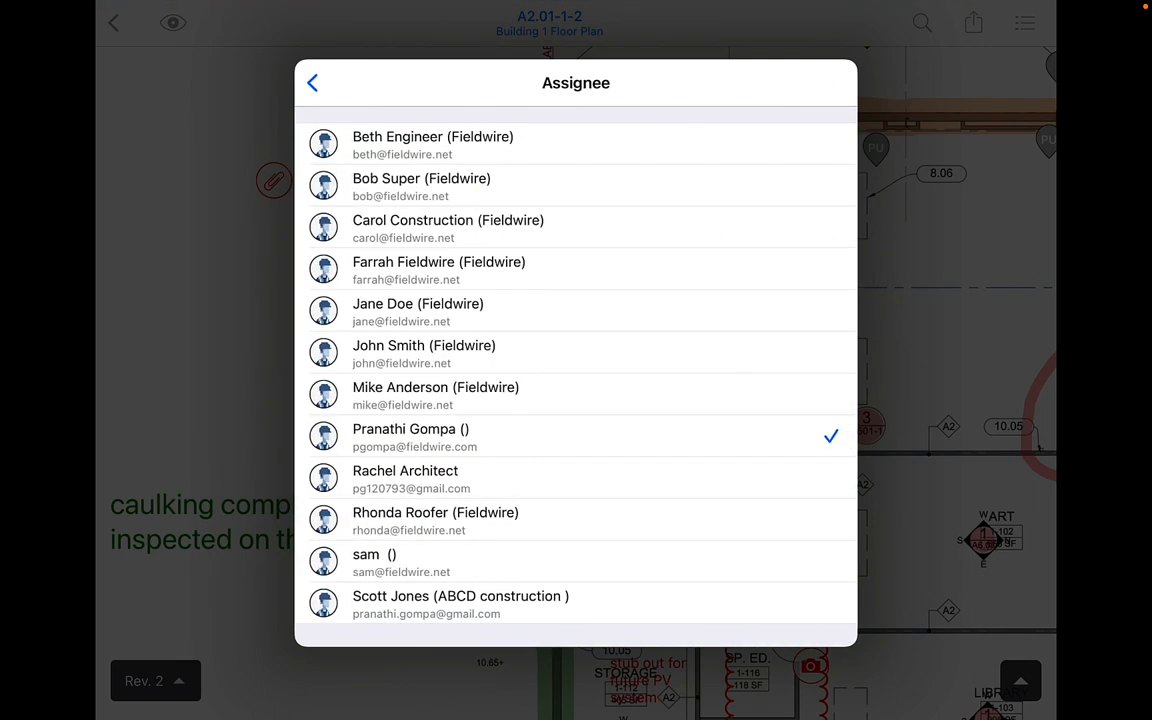
{"action": "left_click", "coordinate": [576, 604]}
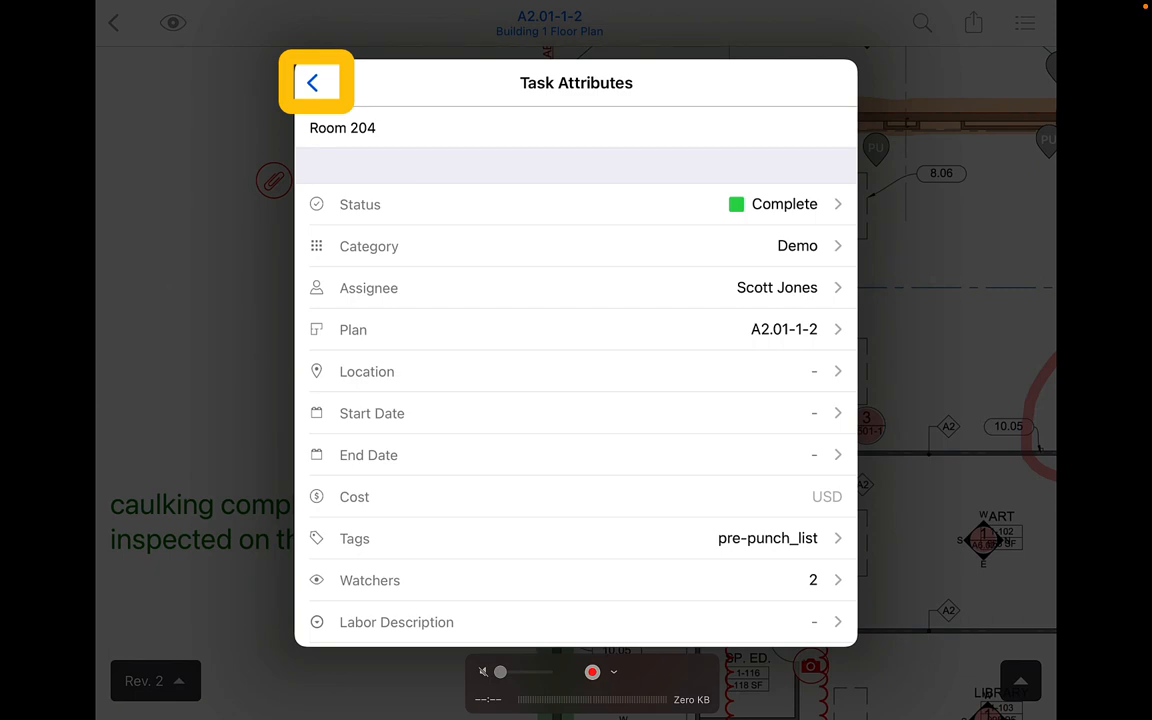
{"action": "left_click", "coordinate": [314, 82]}
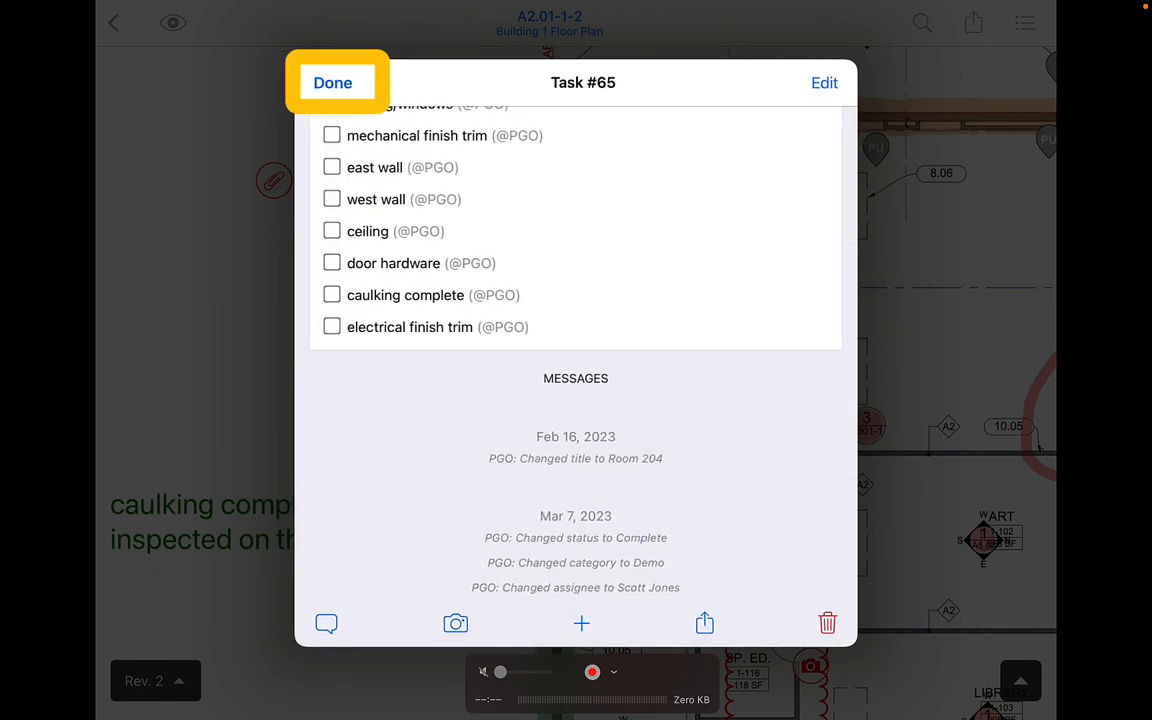
{"action": "left_click", "coordinate": [332, 82]}
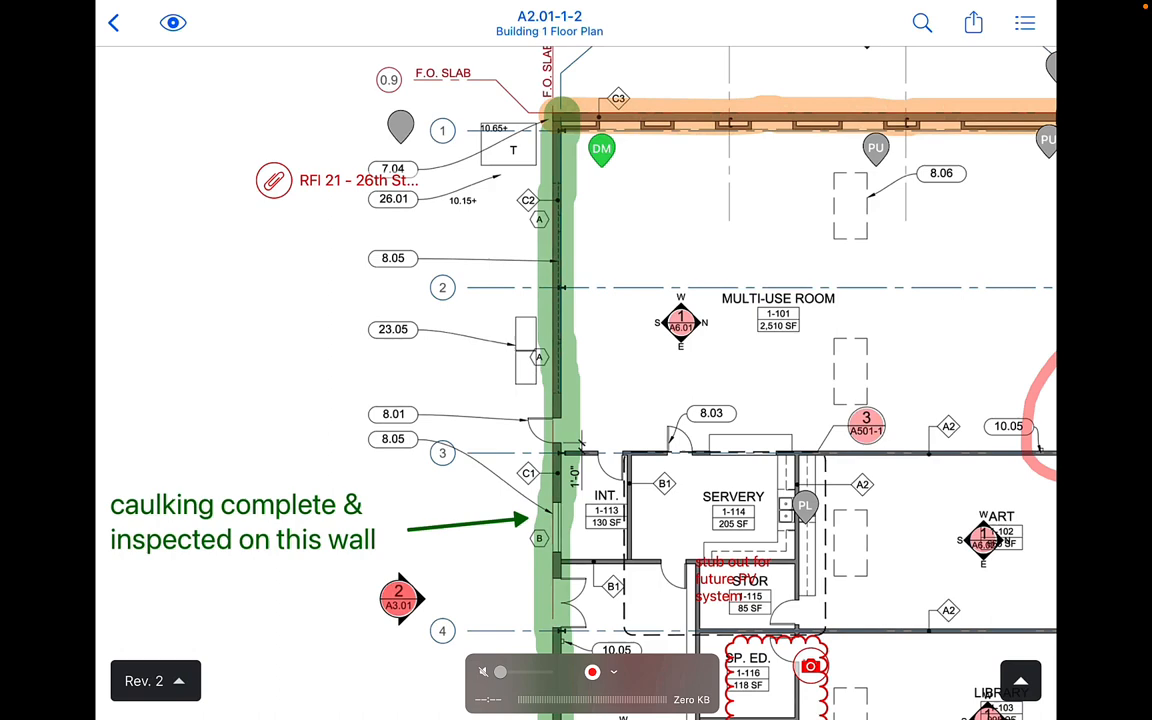